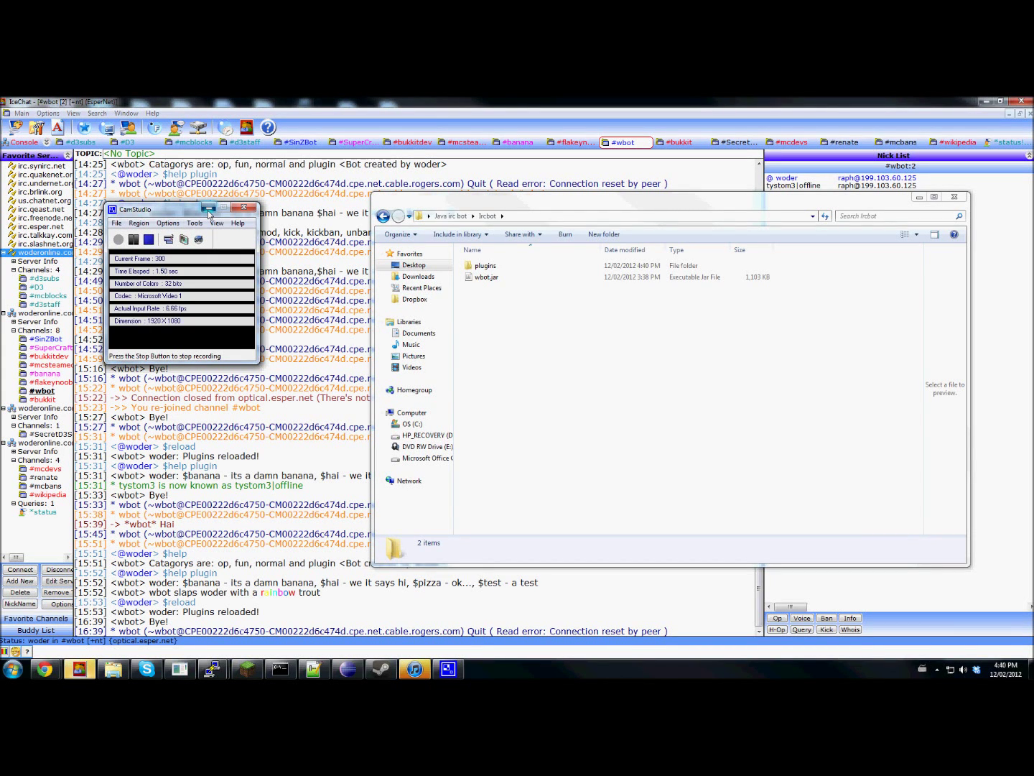
# Step: Browse the Ircbot folder, look inside plugins, and select wbot.jar
pyautogui.click(209, 213)
pyautogui.click(546, 329)
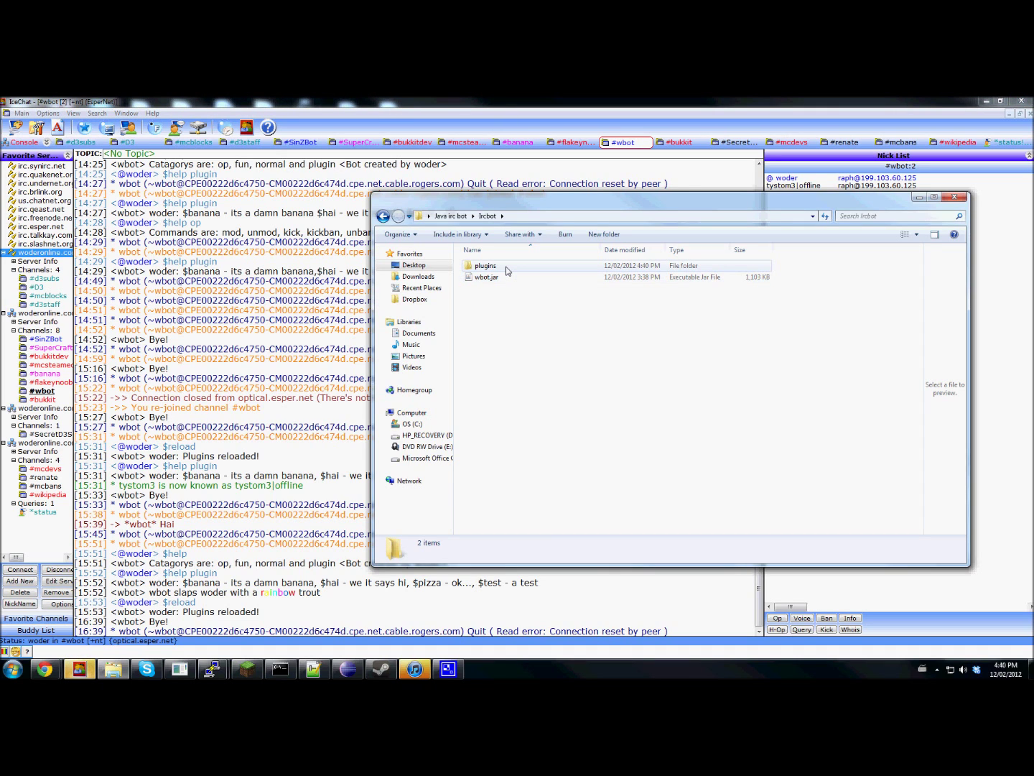
pyautogui.moveTo(484, 203); pyautogui.dragTo(297, 196)
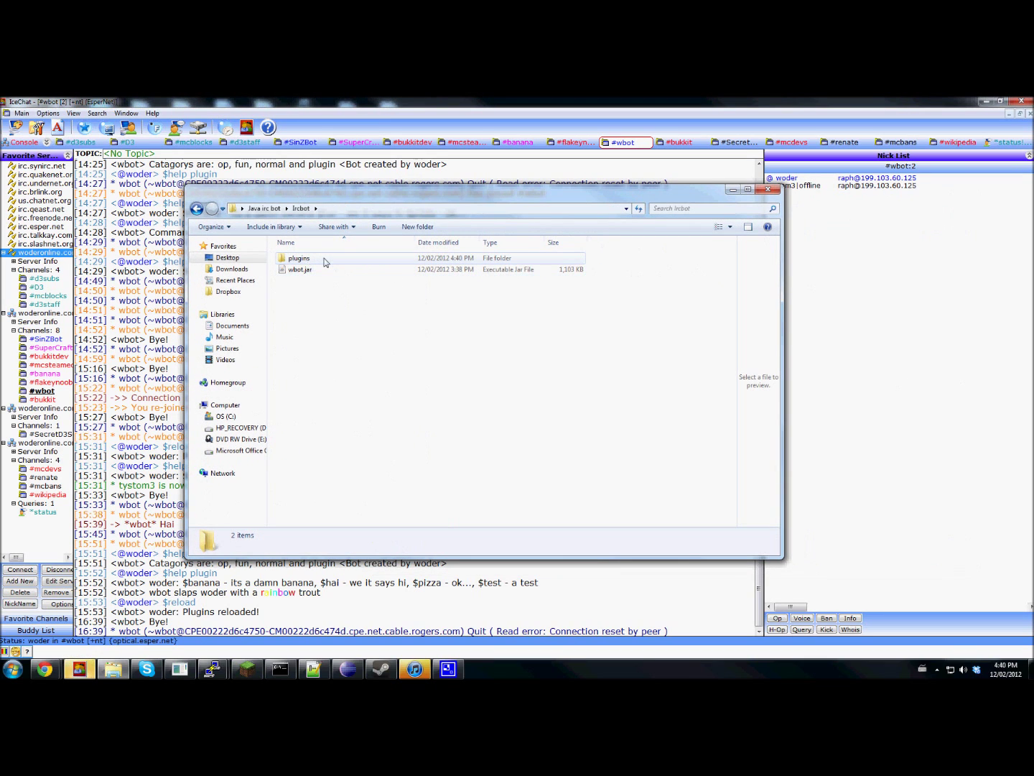
pyautogui.doubleClick(317, 262)
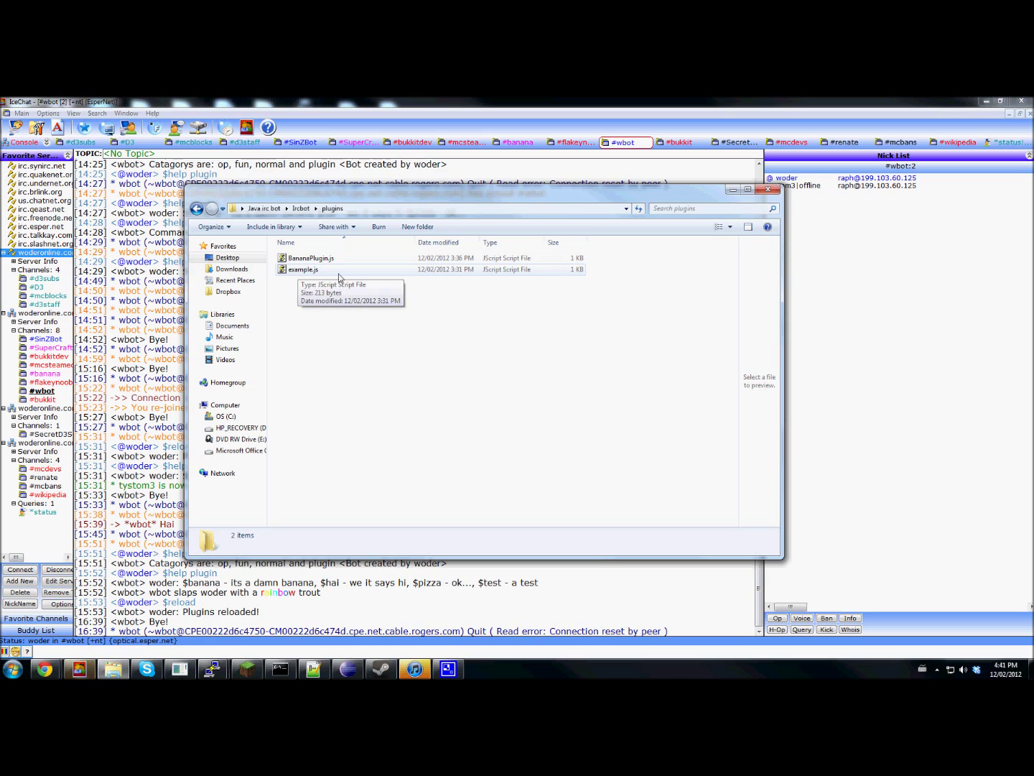
pyautogui.click(300, 209)
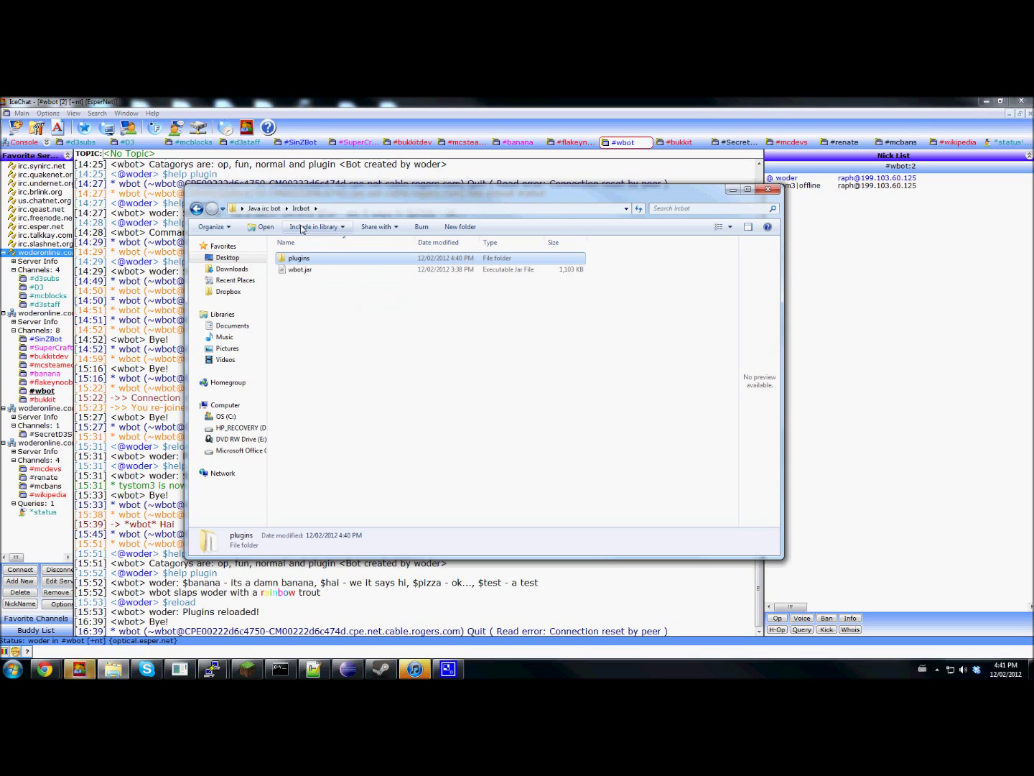
pyautogui.click(305, 280)
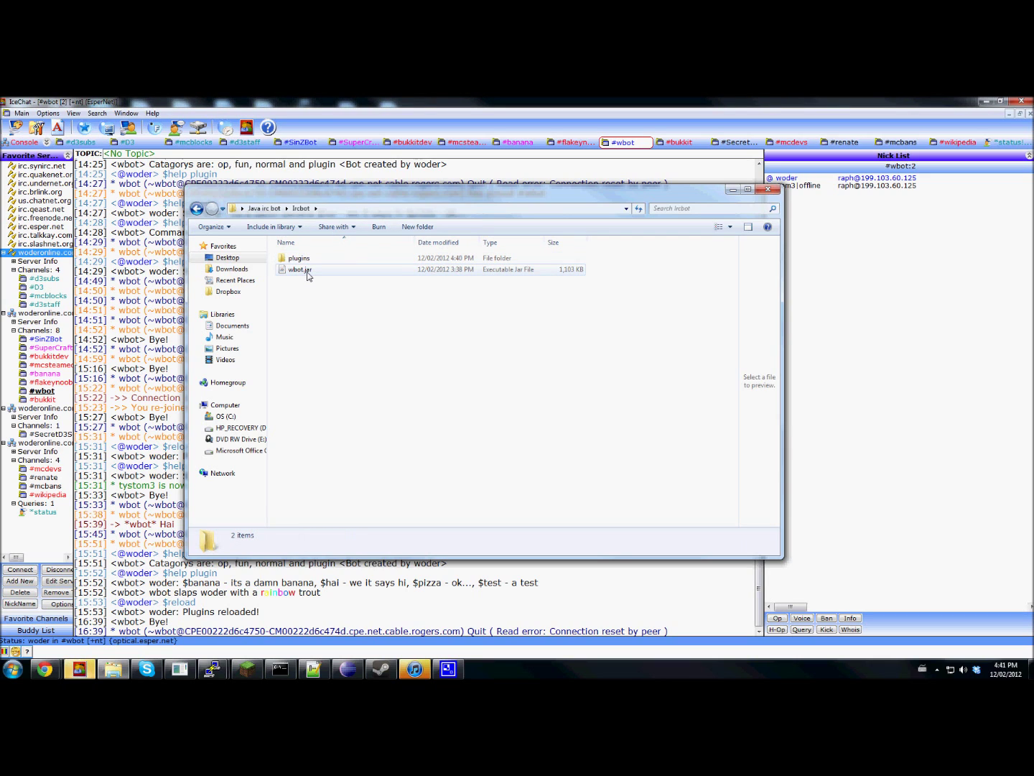
pyautogui.click(309, 272)
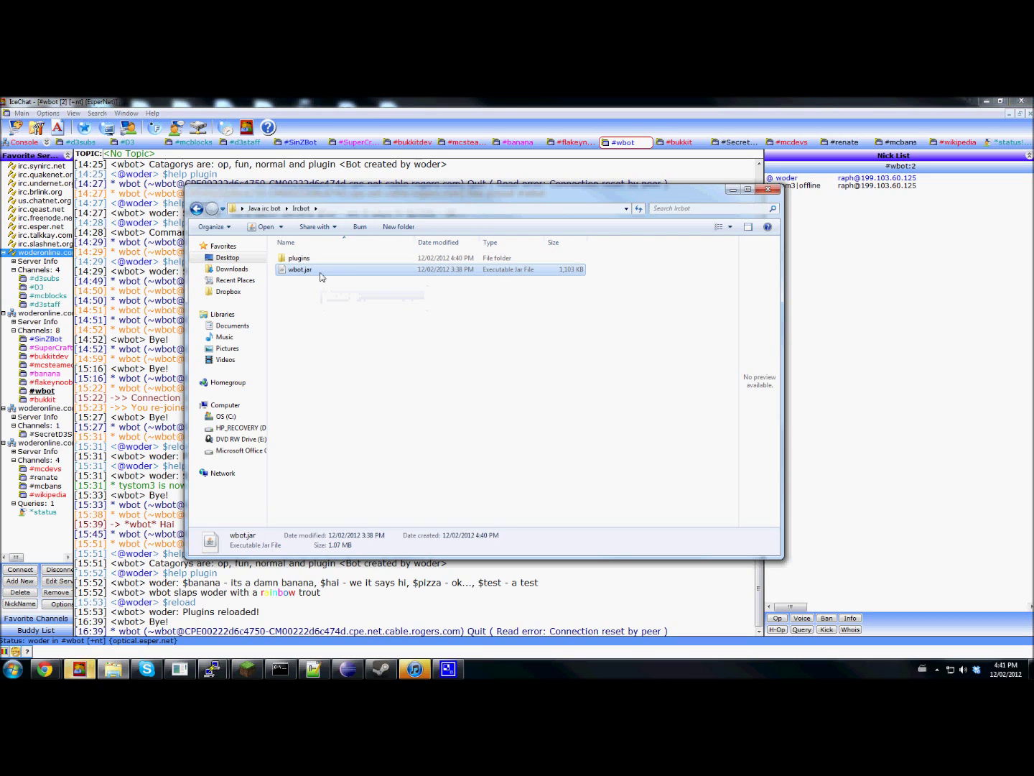
# Step: Run wbot.jar once, exit it with confirmation, and open the generated config.properties
pyautogui.doubleClick(320, 276)
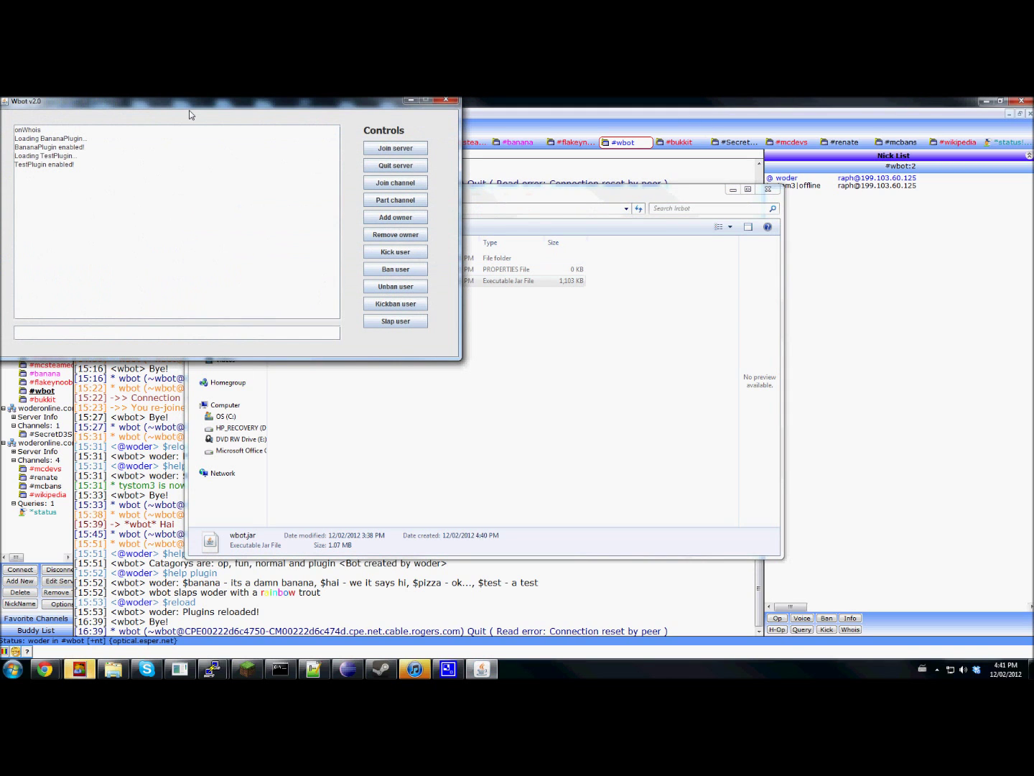
pyautogui.moveTo(191, 115); pyautogui.dragTo(521, 279)
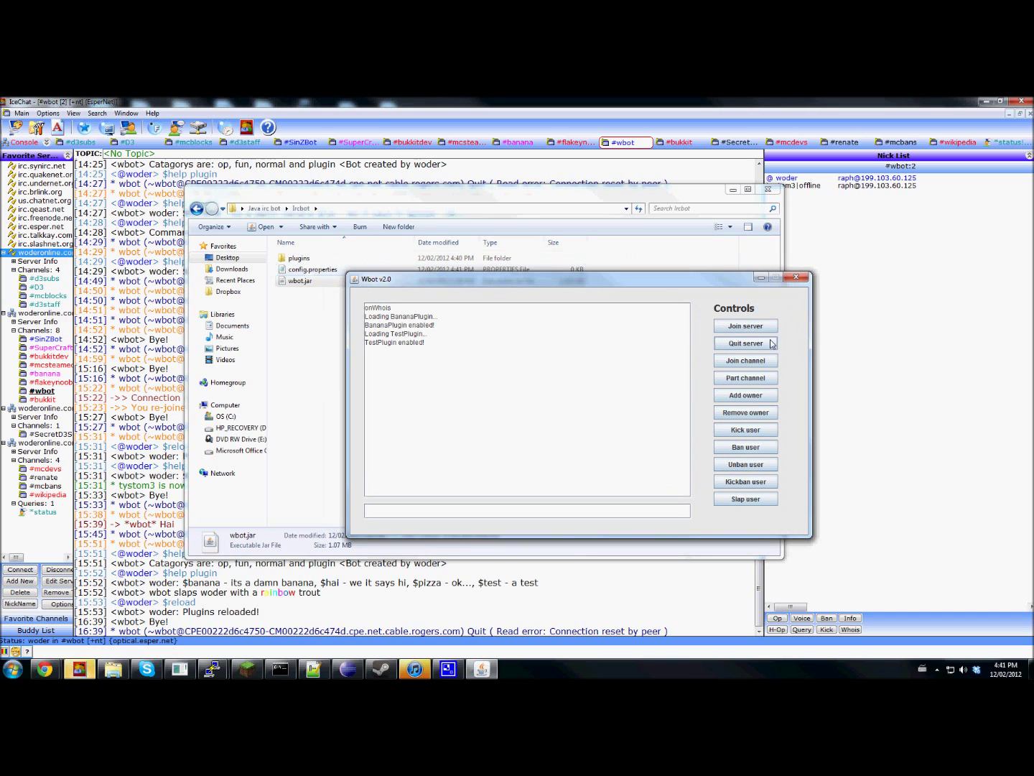
pyautogui.click(795, 277)
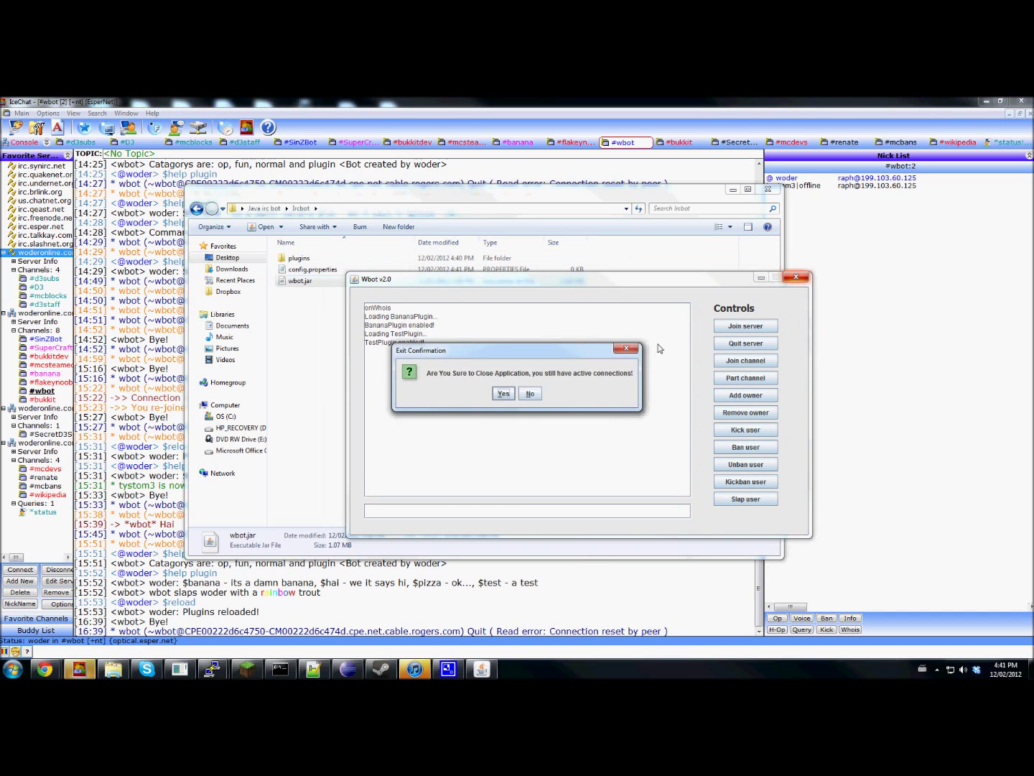
pyautogui.click(504, 393)
pyautogui.click(314, 270)
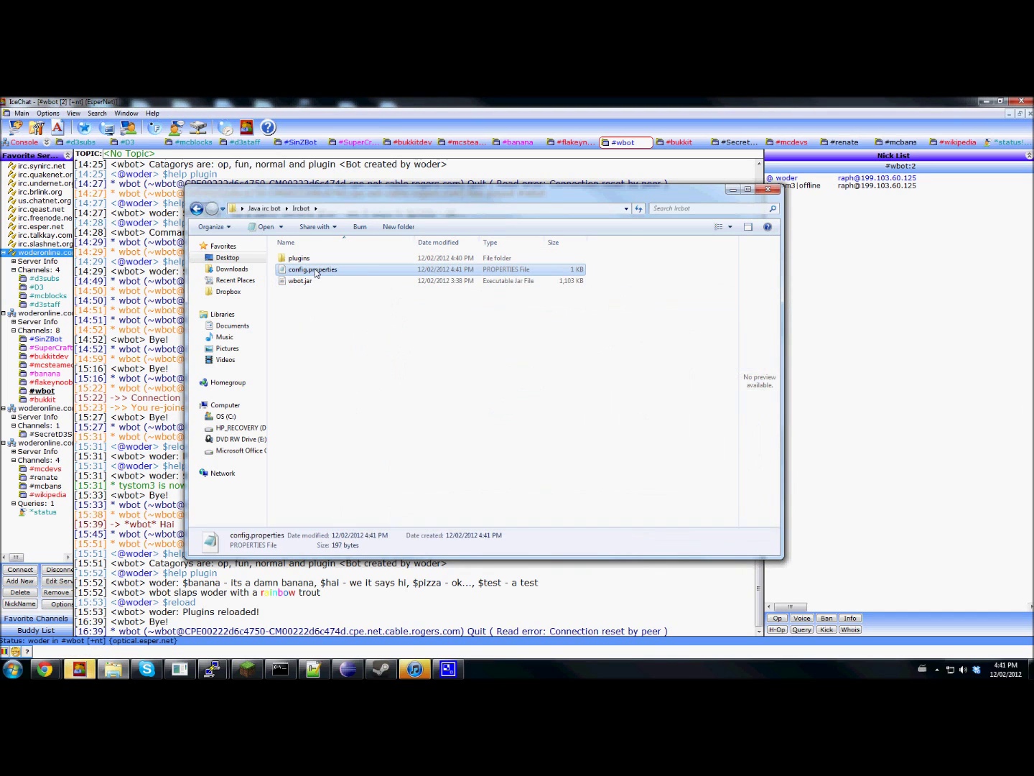
pyautogui.doubleClick(314, 270)
# Step: Set the irchannels value in config.properties to wbot
pyautogui.moveTo(474, 340); pyautogui.dragTo(392, 341)
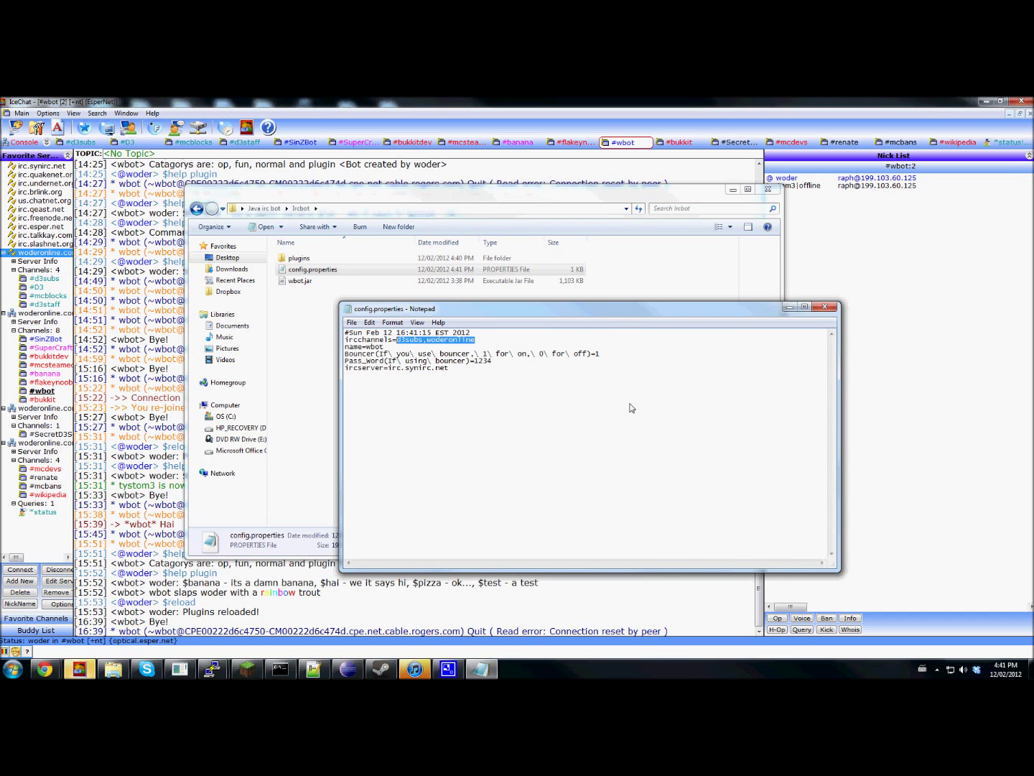
pyautogui.write('banana')
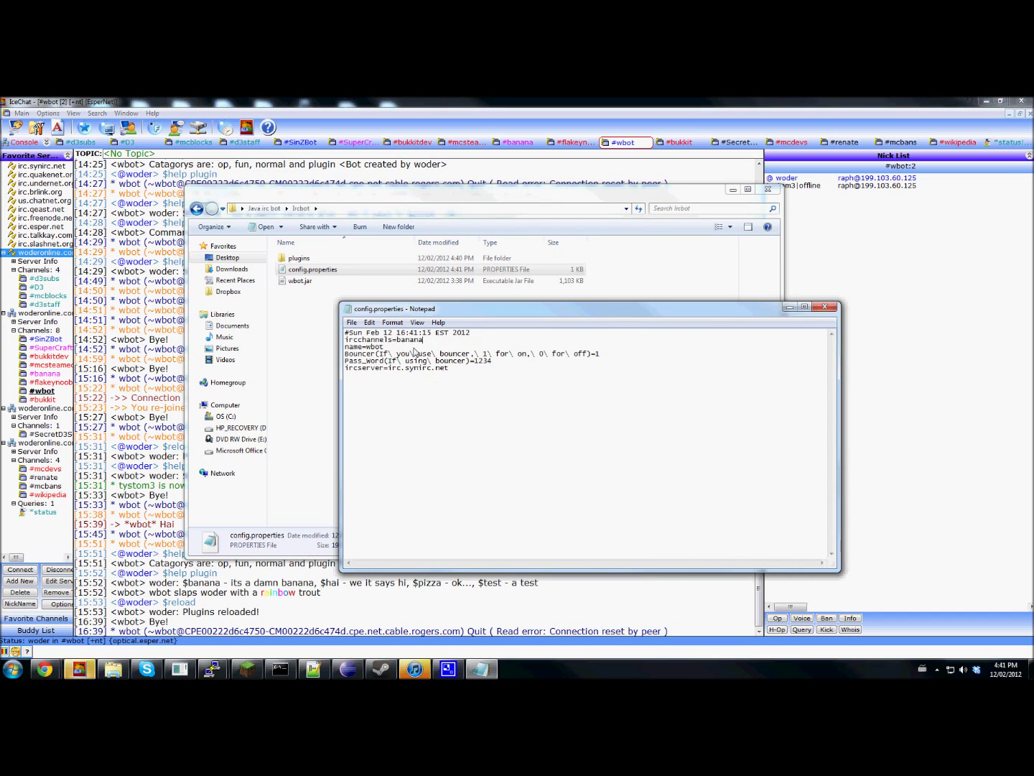
pyautogui.moveTo(425, 340); pyautogui.dragTo(397, 346)
pyautogui.click(431, 341)
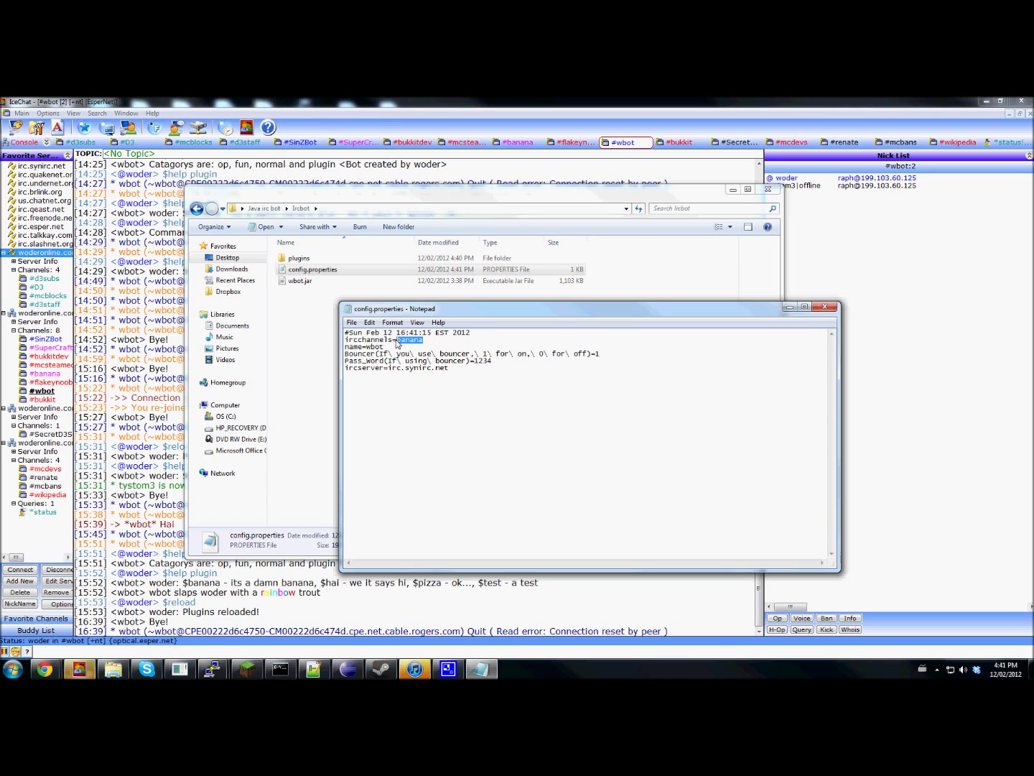
pyautogui.write('wbot')
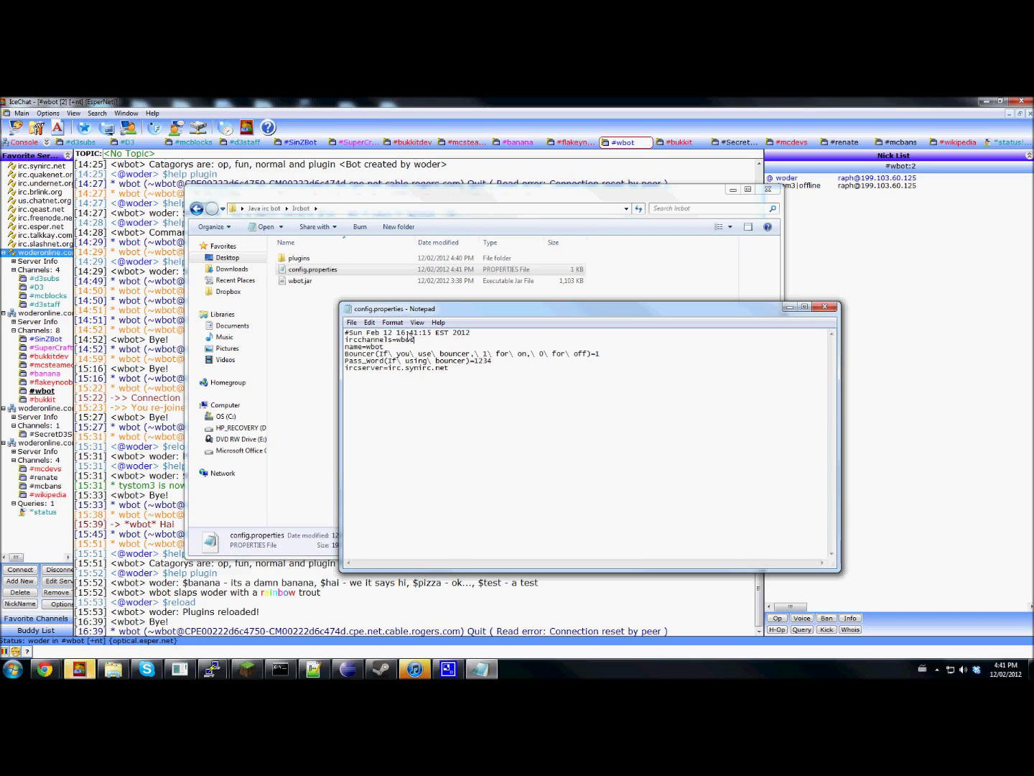
pyautogui.moveTo(415, 340); pyautogui.dragTo(397, 343)
pyautogui.click(397, 343)
# Step: Change the Bouncer value to 0 and the ircserver to irc.esper.net
pyautogui.click(492, 365)
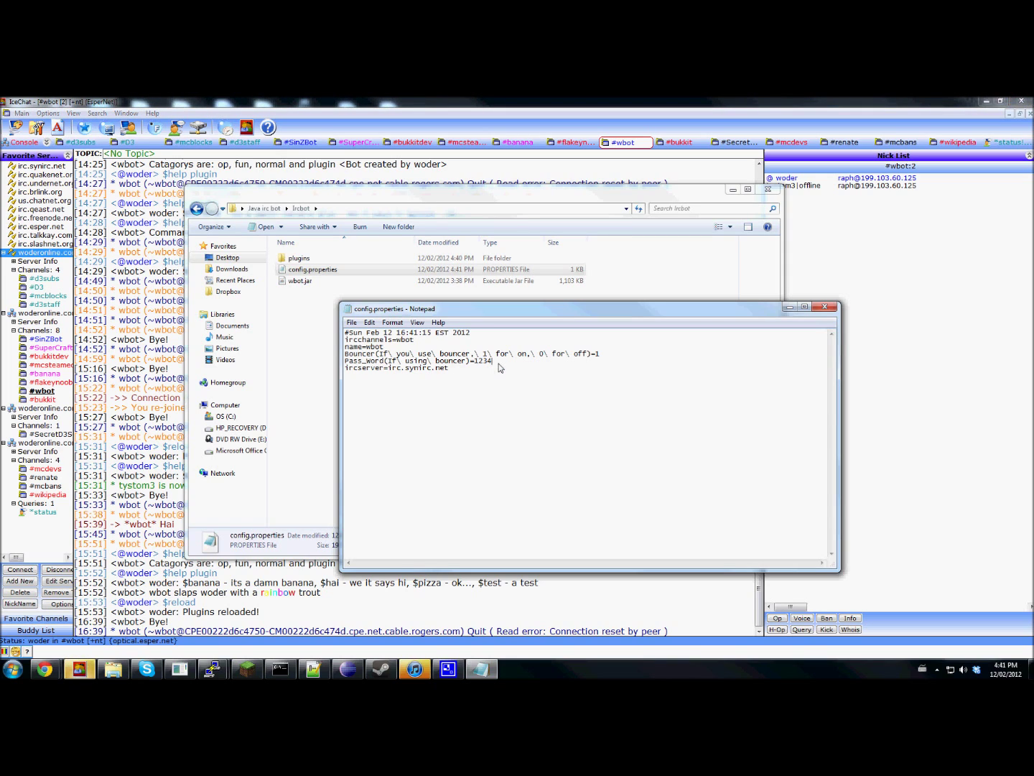
pyautogui.click(601, 354)
pyautogui.doubleClick(599, 355)
pyautogui.write('0')
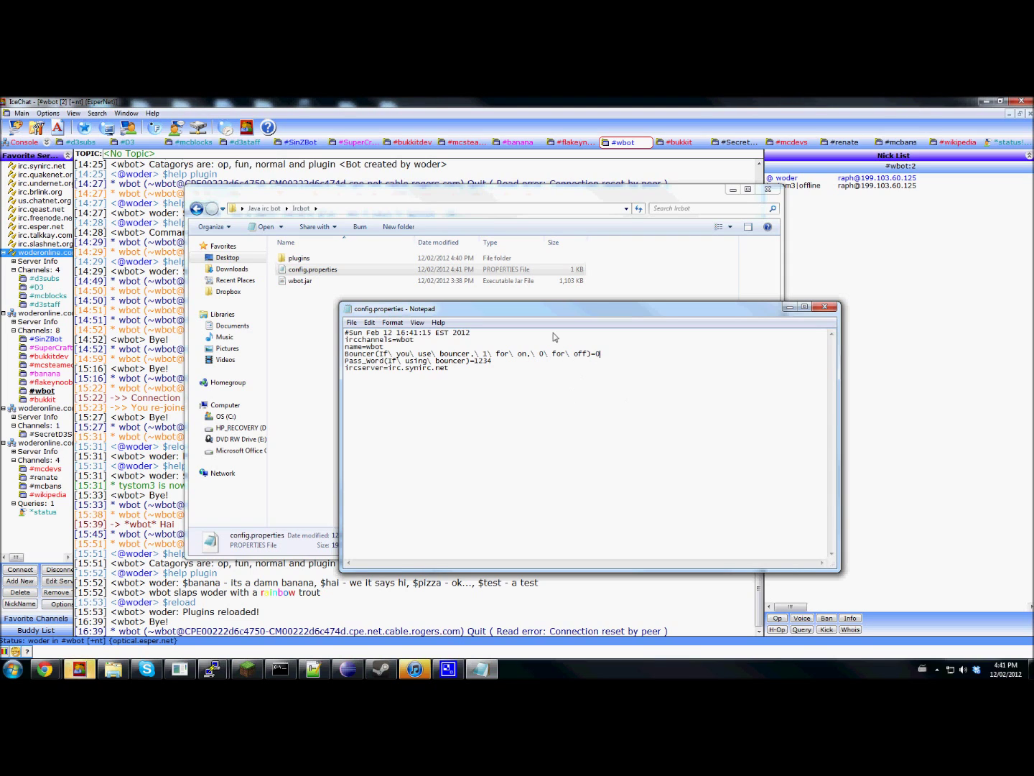
pyautogui.moveTo(449, 368); pyautogui.dragTo(388, 369)
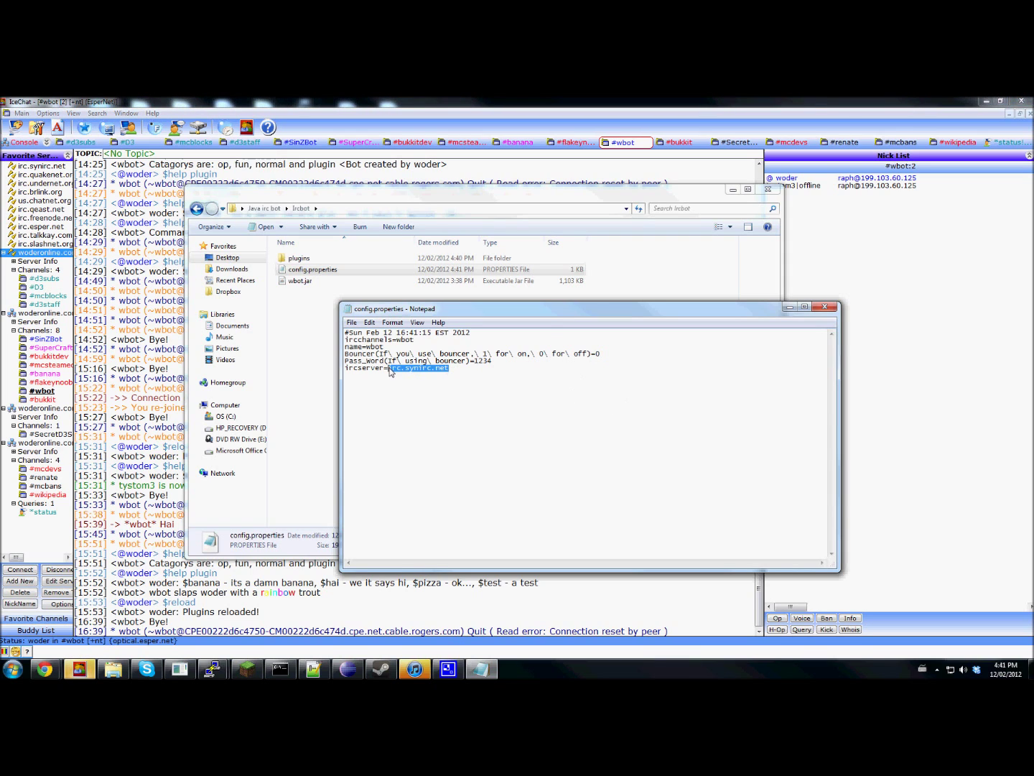
pyautogui.press('BackSpace')
pyautogui.write('ir')
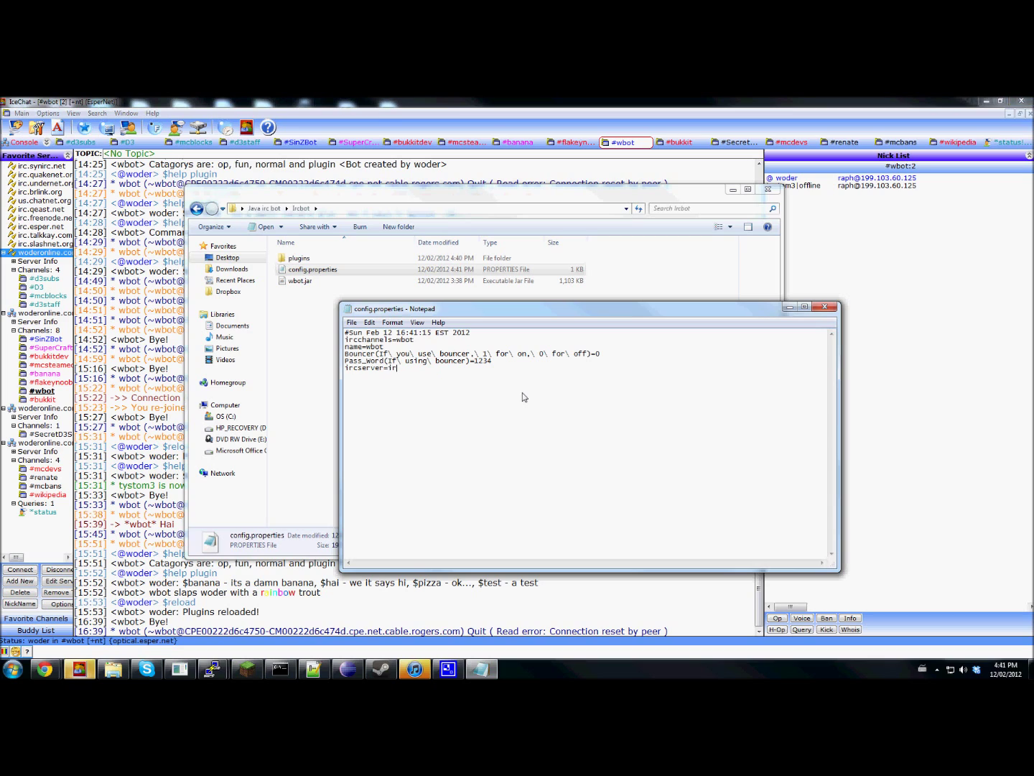
pyautogui.write('c.esper.net')
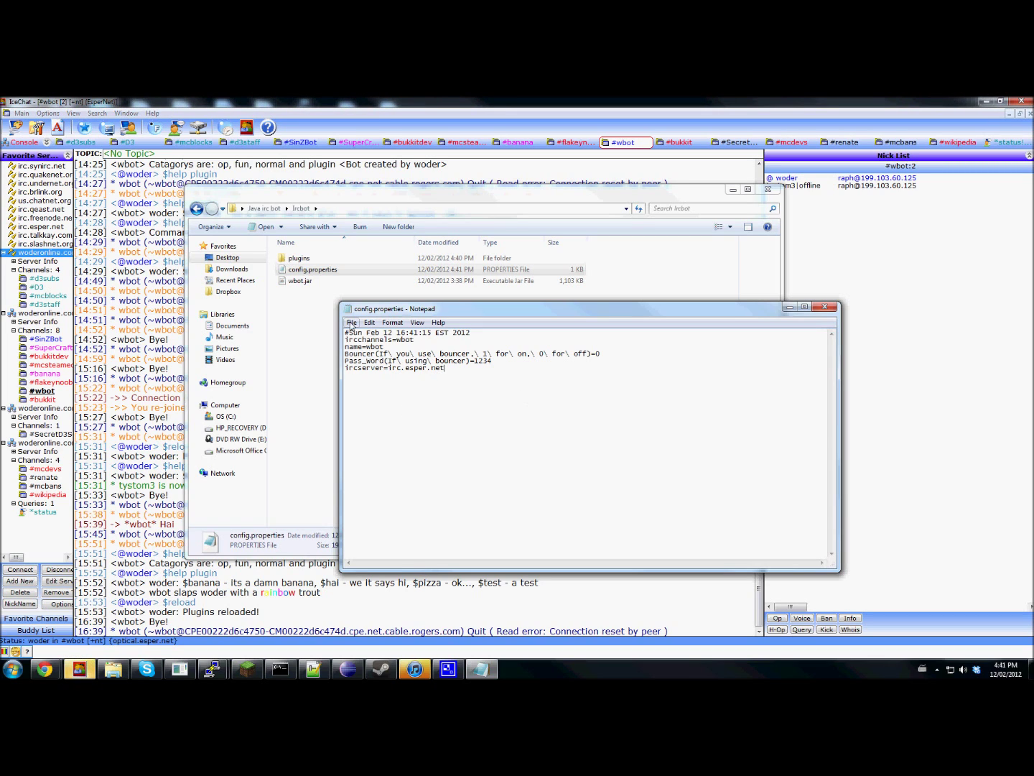
# Step: Save config.properties and close Notepad
pyautogui.click(352, 322)
pyautogui.click(392, 362)
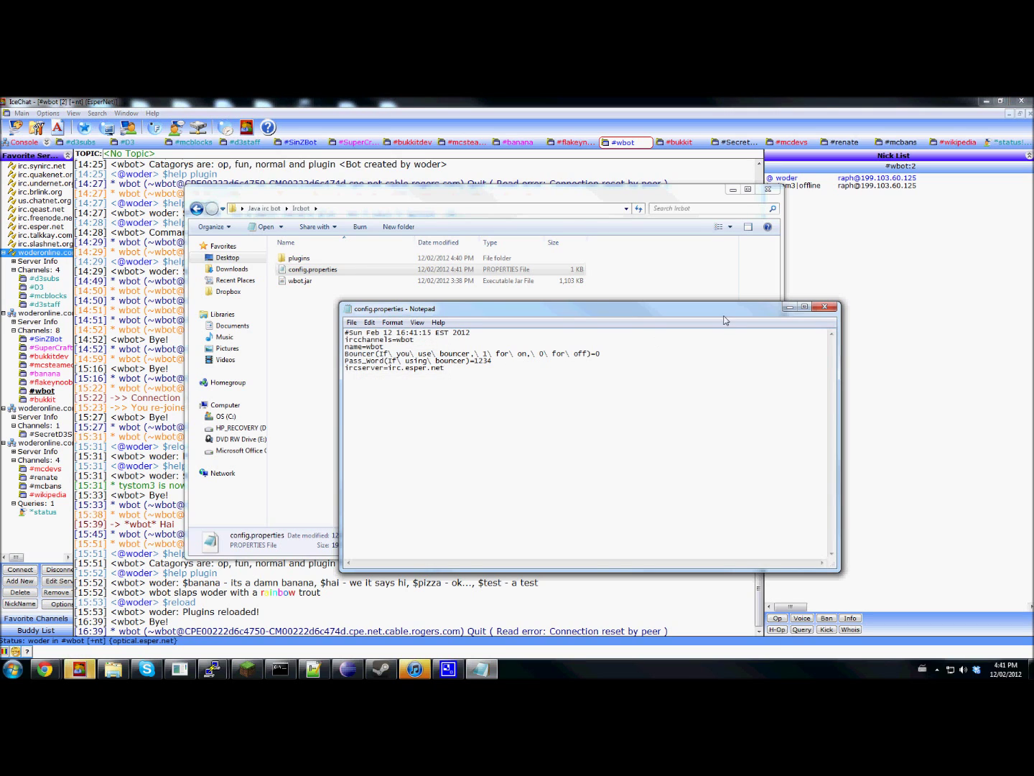
pyautogui.click(824, 308)
# Step: Relaunch wbot.jar with the new config, minimize Explorer, and open the Slap user prompt
pyautogui.click(313, 281)
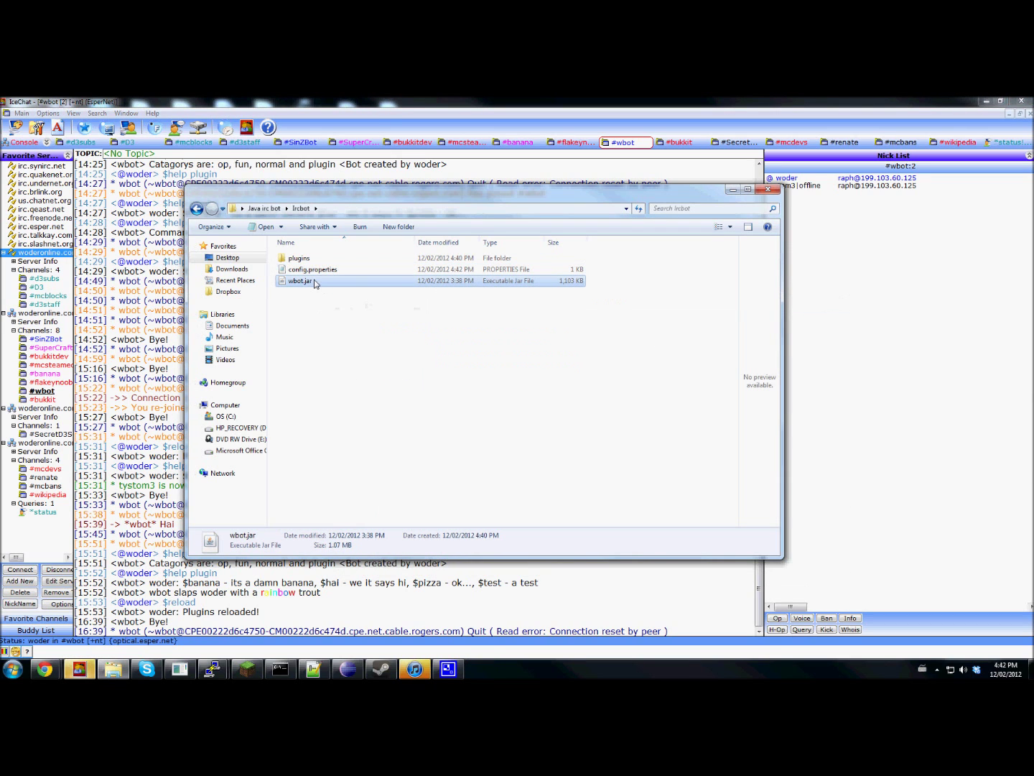
pyautogui.doubleClick(315, 281)
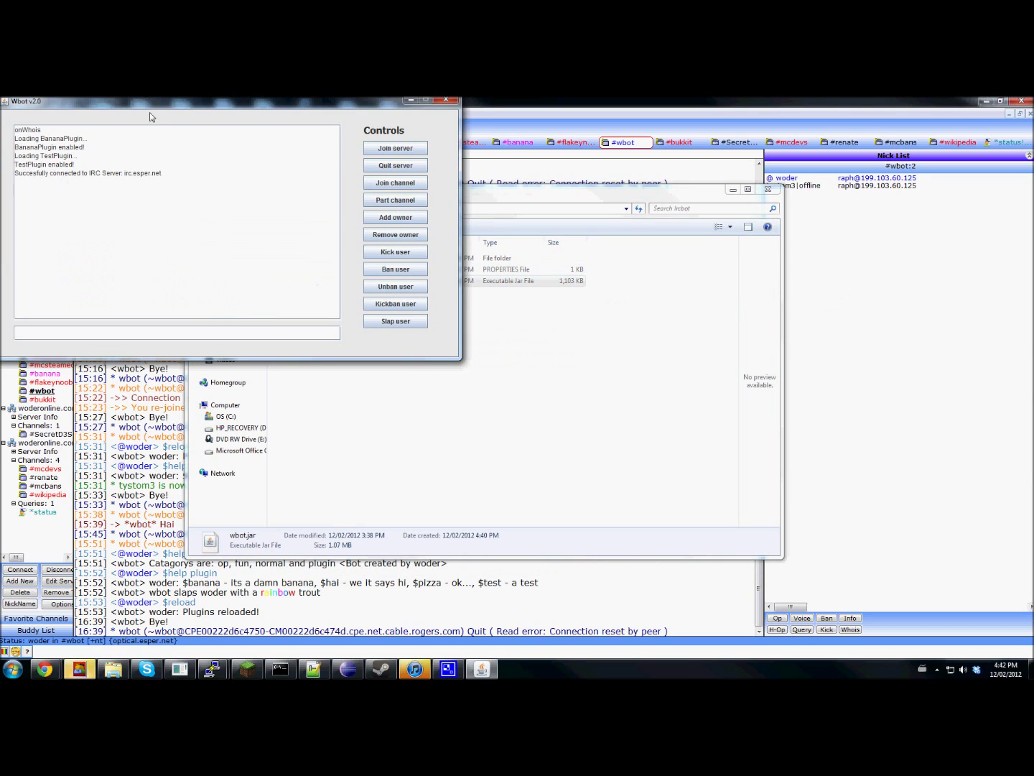
pyautogui.moveTo(150, 108); pyautogui.dragTo(541, 303)
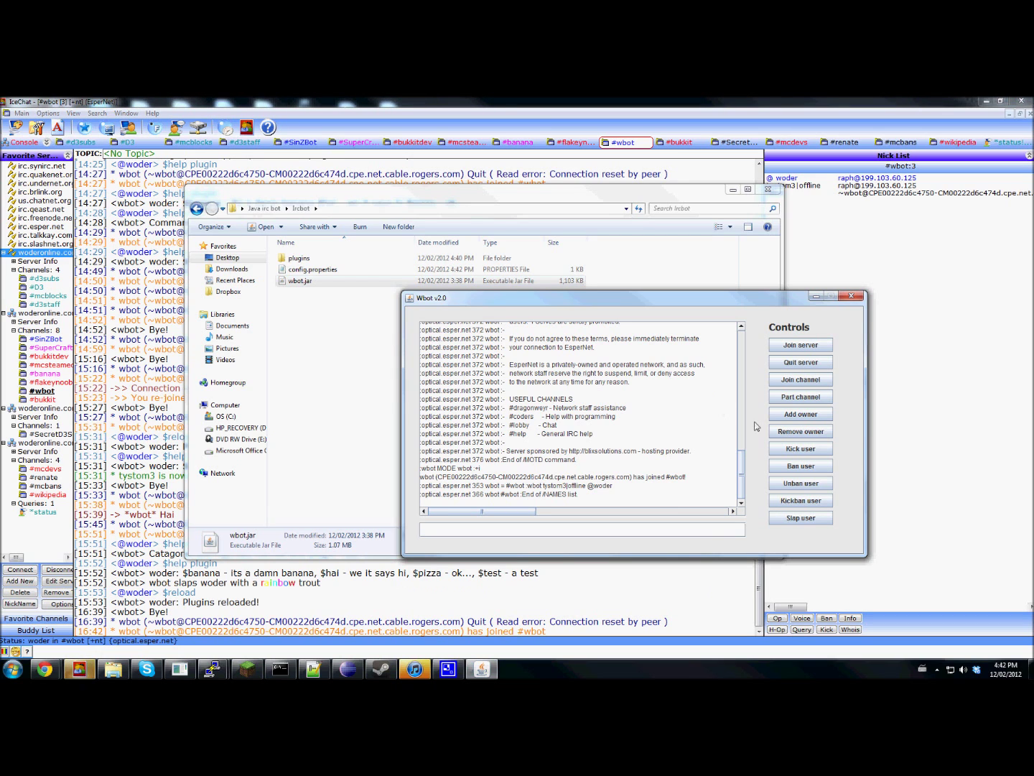
pyautogui.click(734, 191)
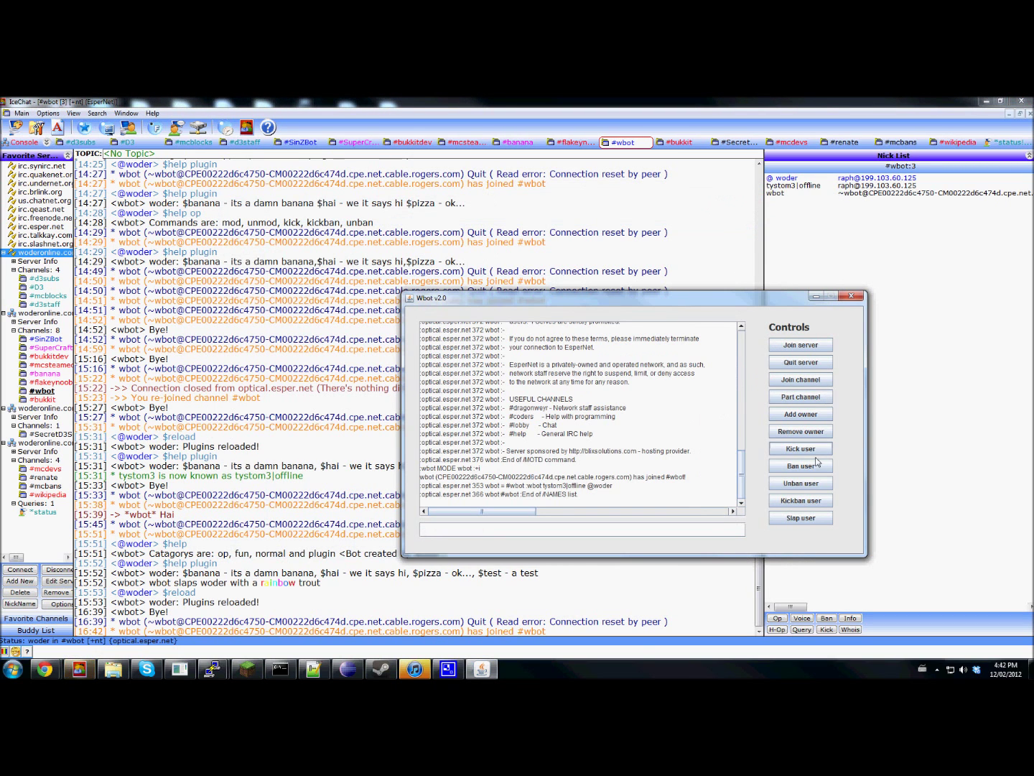
pyautogui.moveTo(611, 298); pyautogui.dragTo(711, 198)
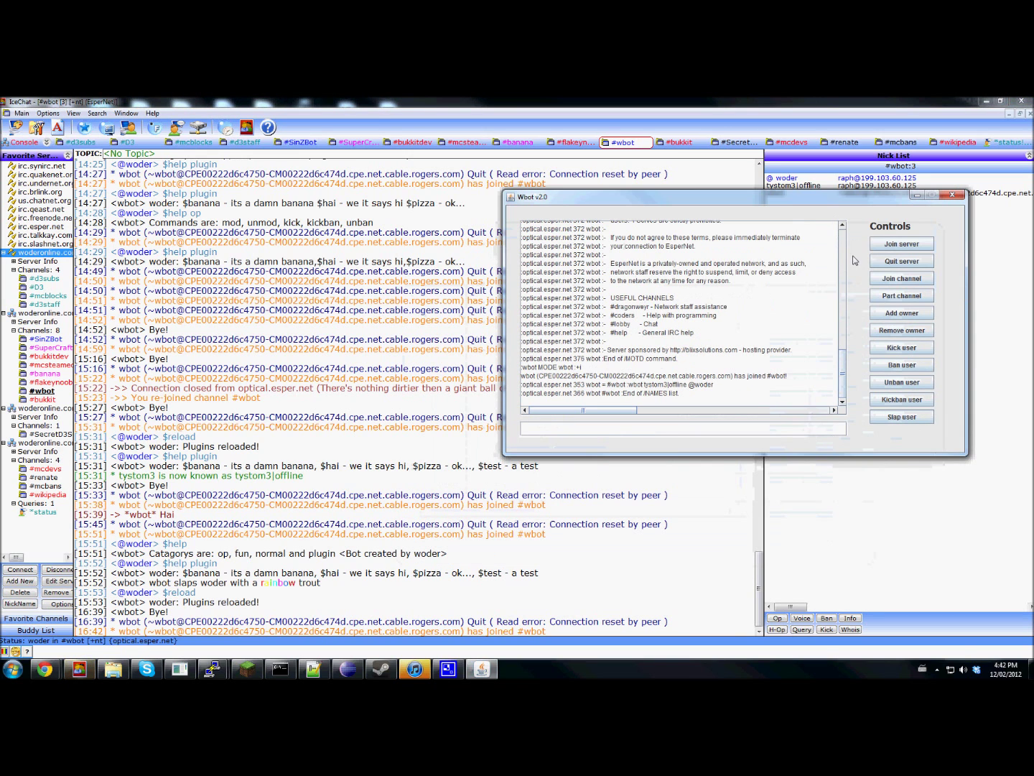
pyautogui.click(903, 416)
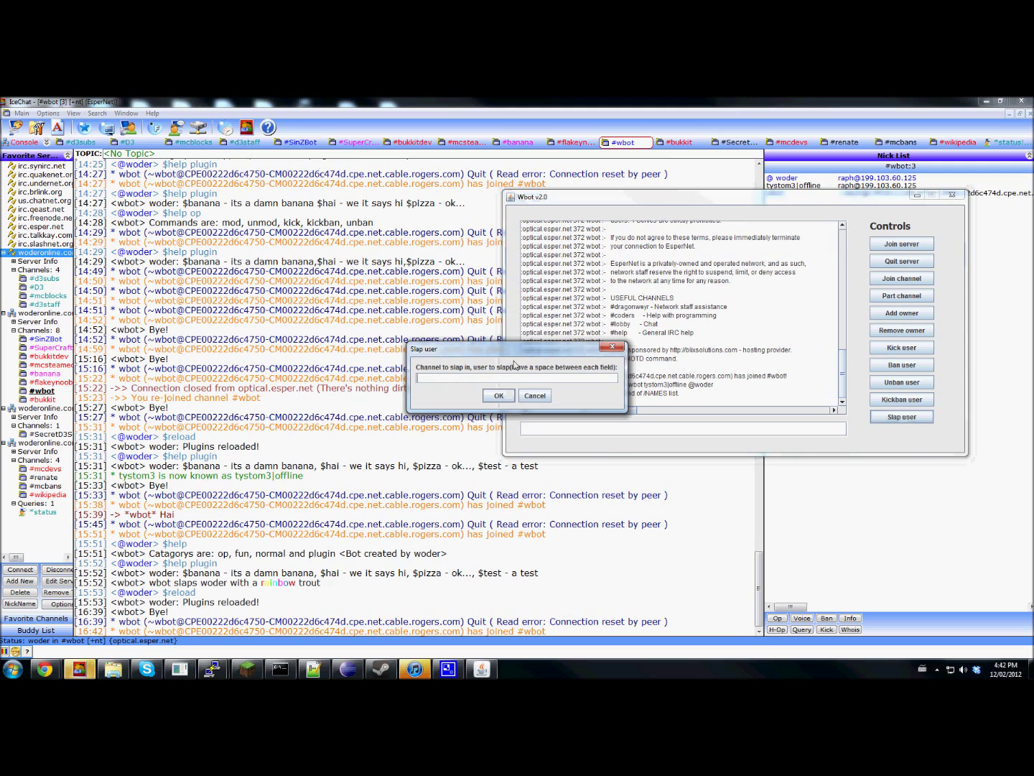
# Step: Have the bot slap woder in #wbot, then minimize the Wbot window
pyautogui.write('#')
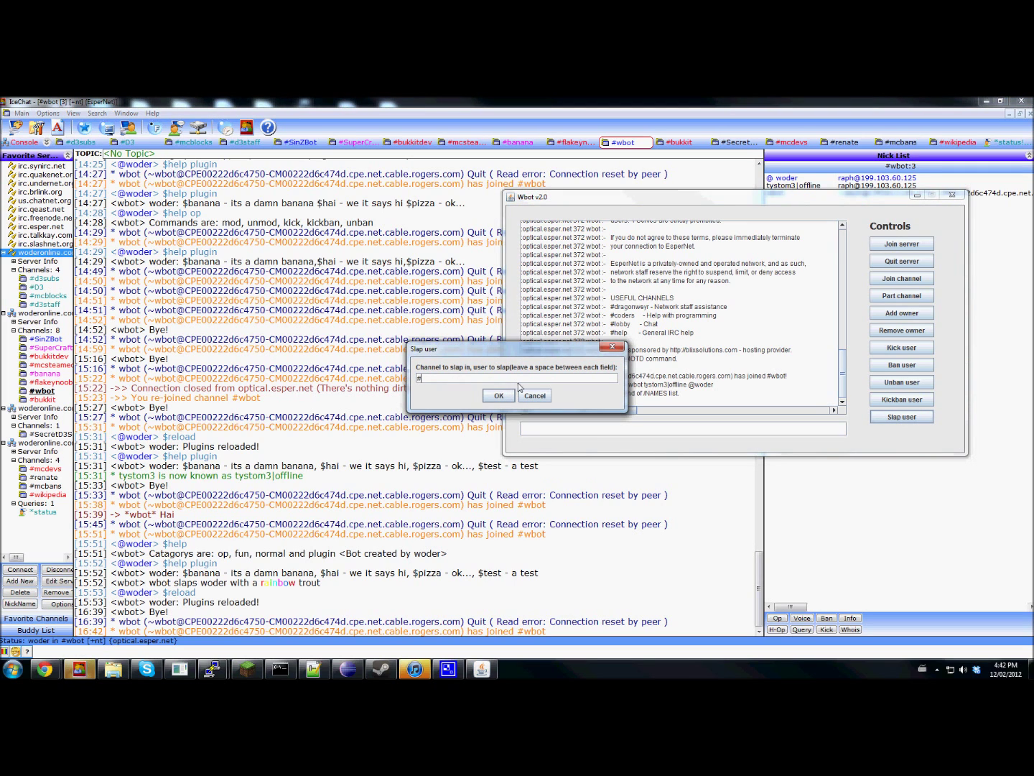
pyautogui.write('wbot ')
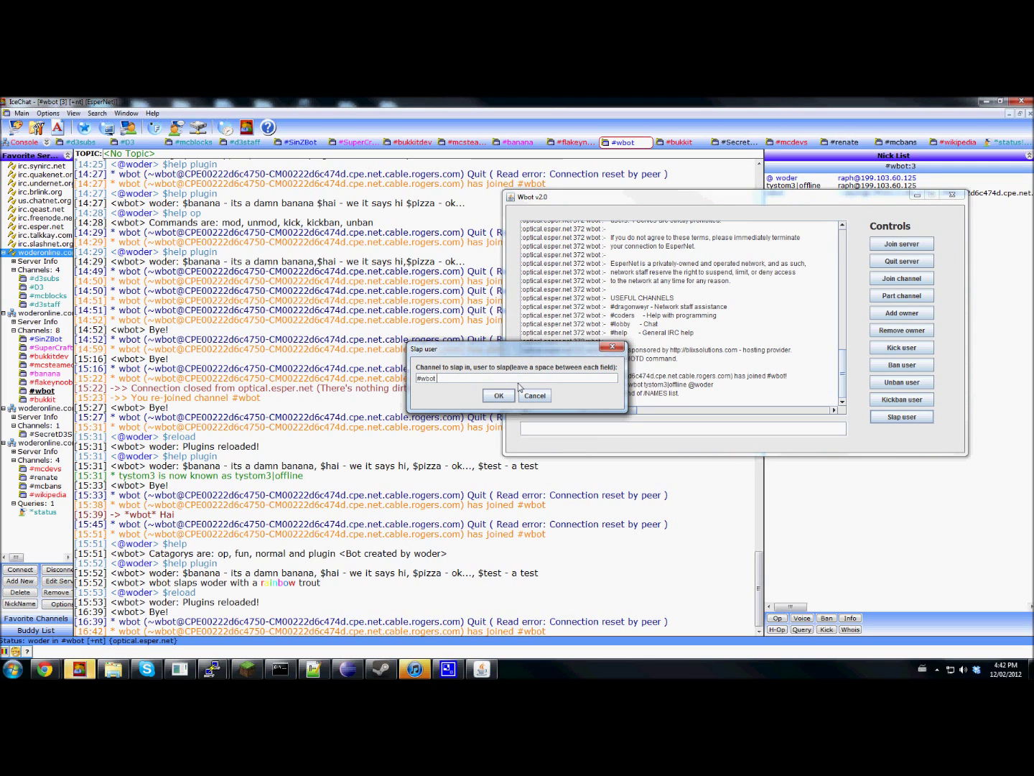
pyautogui.write('woder')
pyautogui.press('Return')
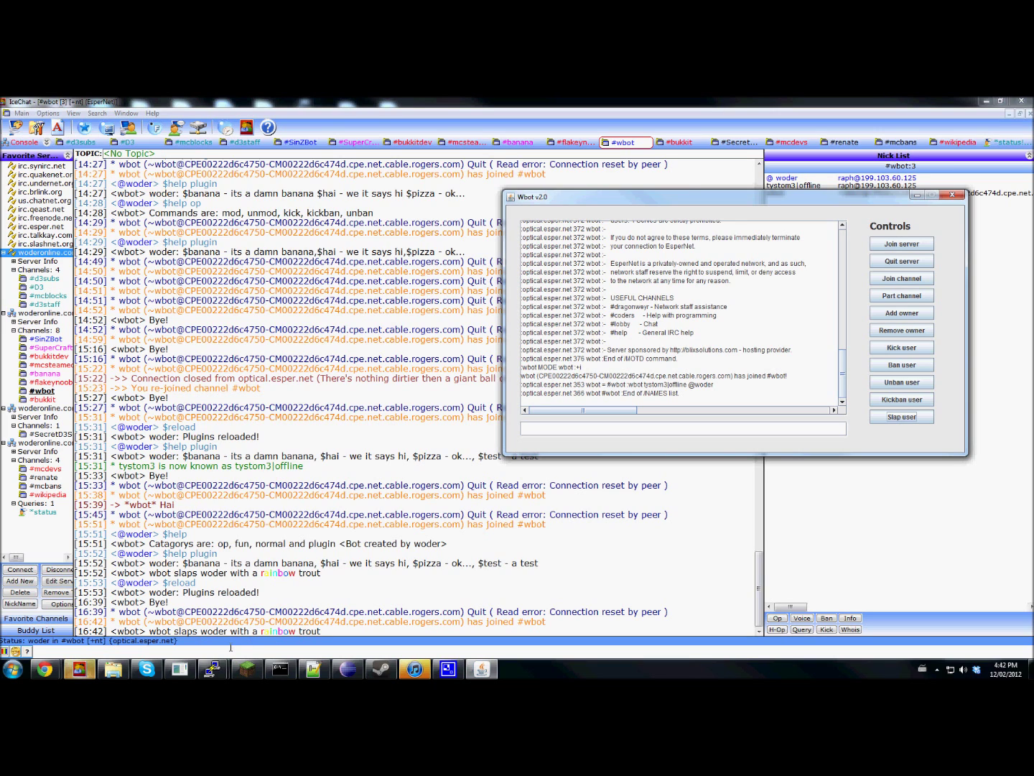
pyautogui.click(317, 562)
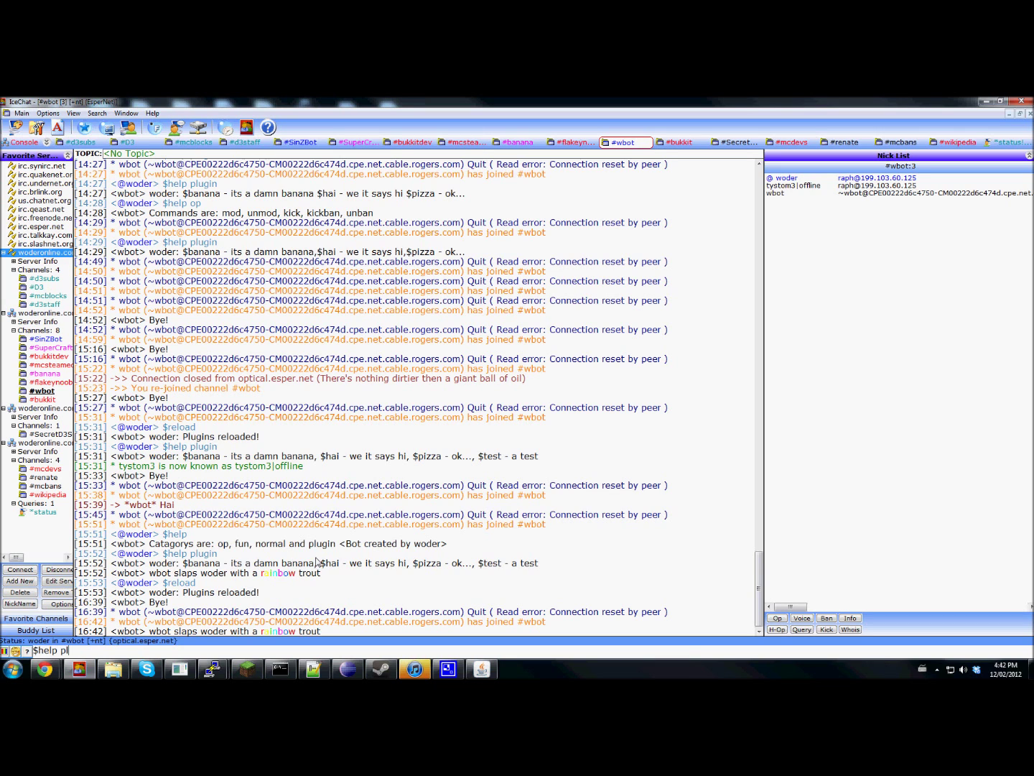
# Step: Send '$help plugin' in #wbot, highlight the bot's replies, and type a google.com check
pyautogui.write('ugin')
pyautogui.press('Return')
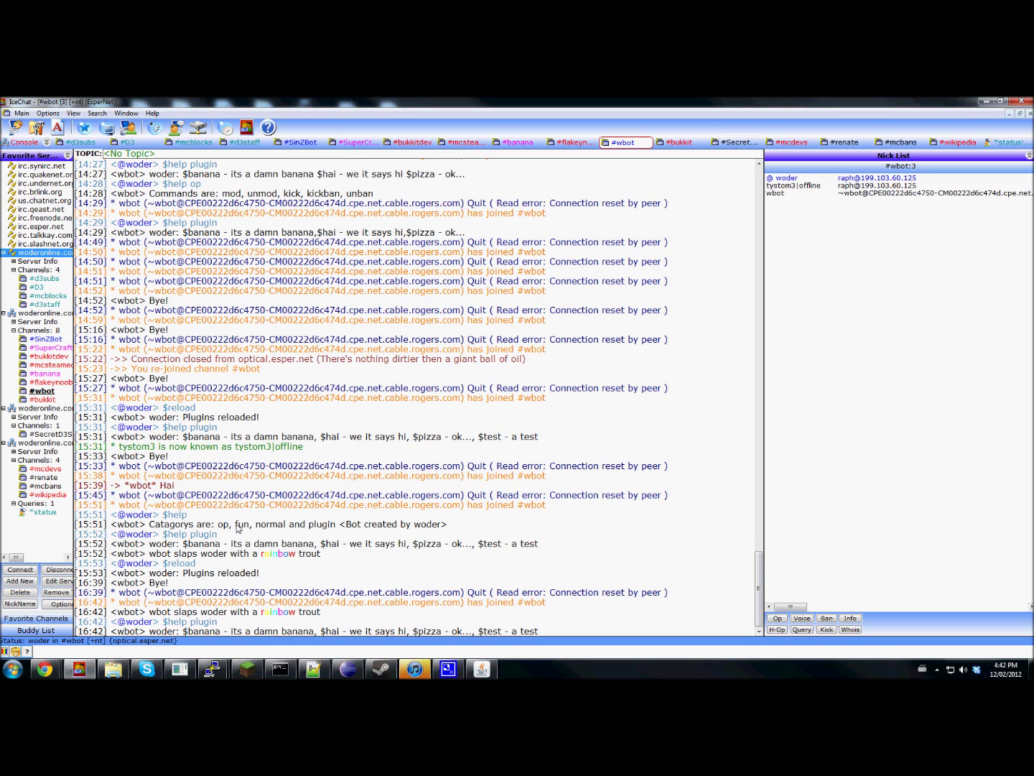
pyautogui.moveTo(218, 525); pyautogui.dragTo(337, 525)
pyautogui.moveTo(185, 632); pyautogui.dragTo(563, 638)
pyautogui.write('oogle.com')
# Step: Send '$isup google.com' and '$help fun' to the bot in #wbot
pyautogui.press('Return')
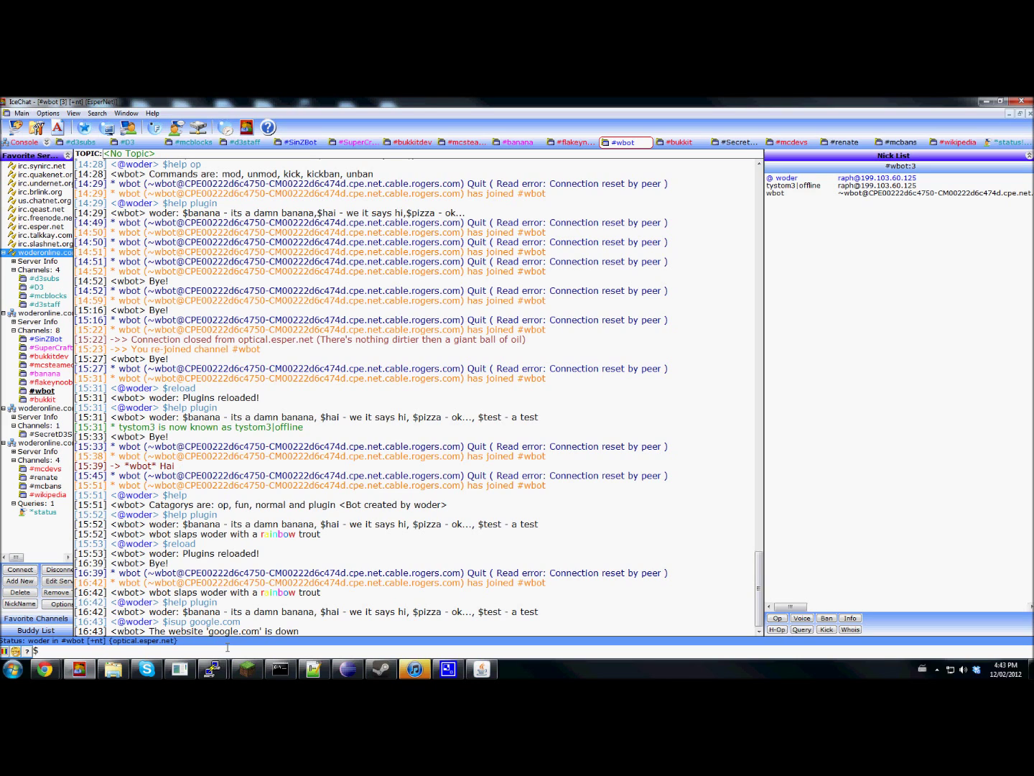
pyautogui.write('fun')
pyautogui.press('Return')
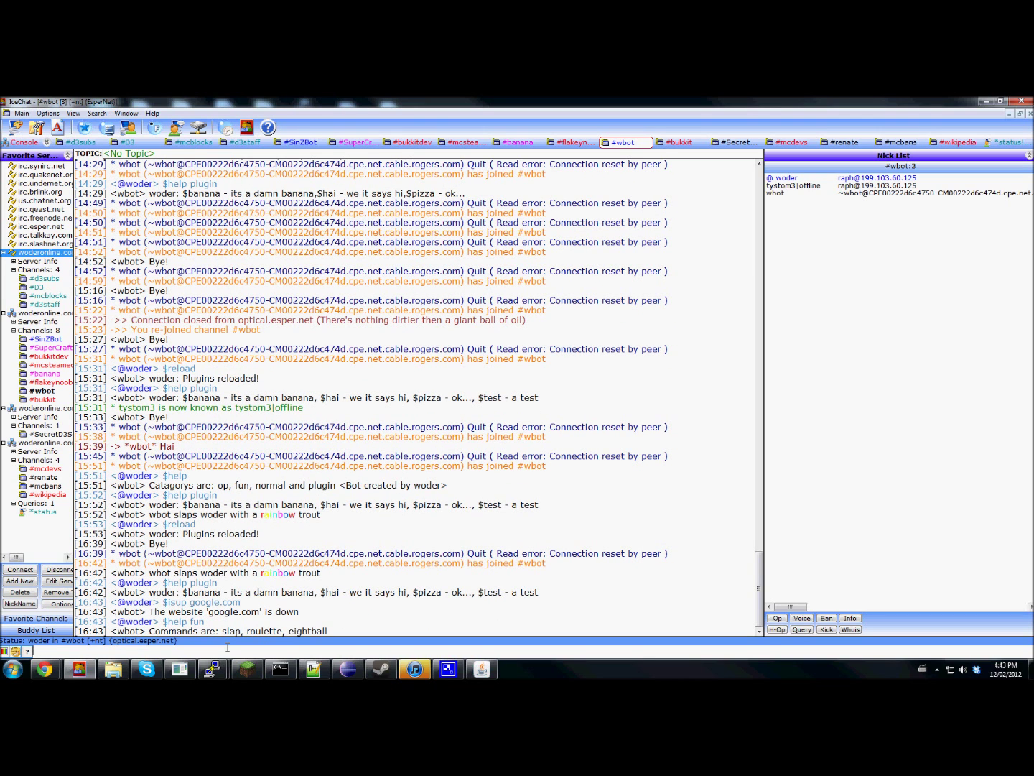
# Step: Ask the bot '$eightball do you like me?'
pyautogui.write('$ei')
pyautogui.write('ike me?')
pyautogui.press('Return')
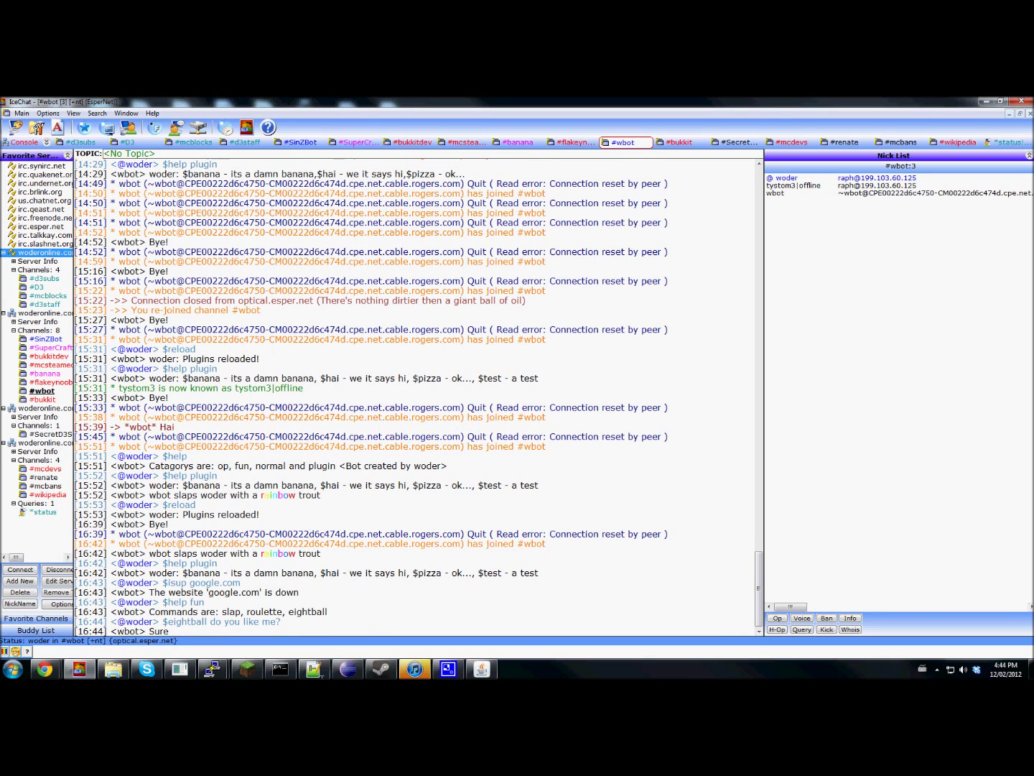
# Step: Make the bot join #banana from the Wbot control panel and view the #banana tab
pyautogui.click(482, 668)
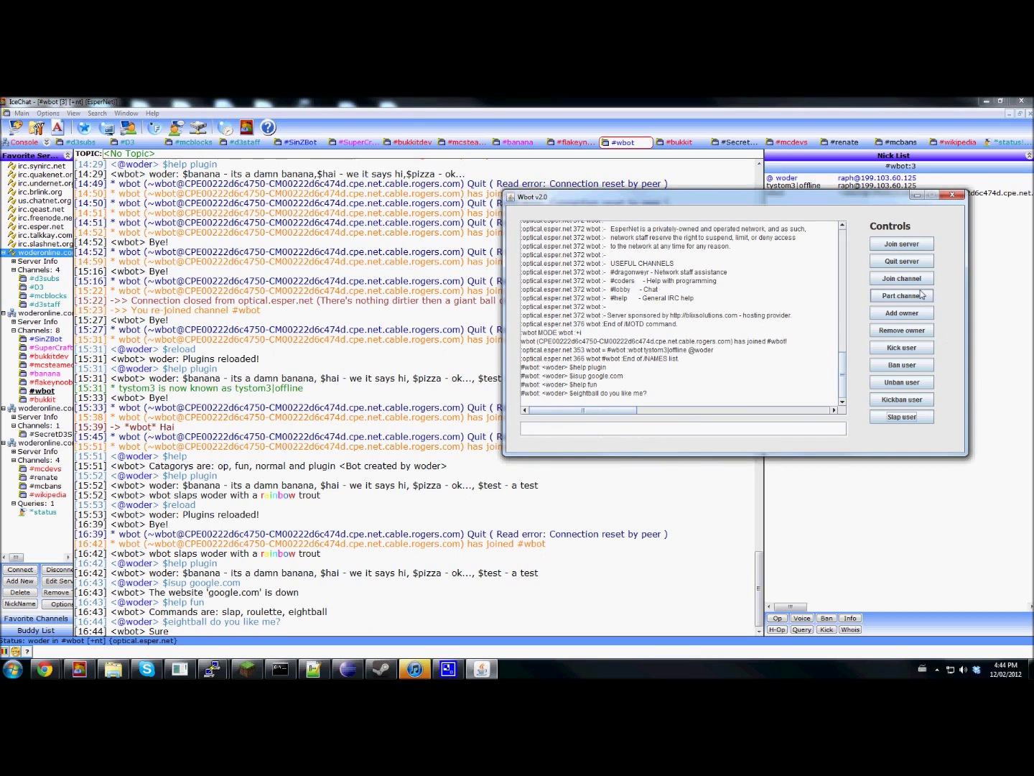
pyautogui.click(901, 279)
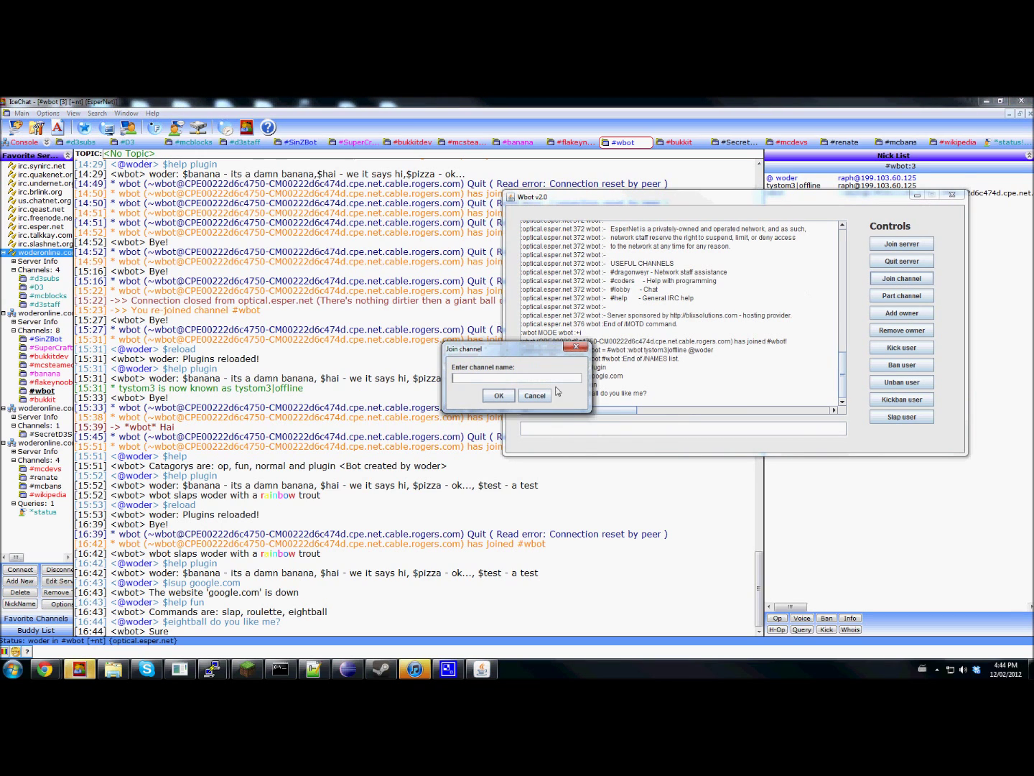
pyautogui.write('#banana')
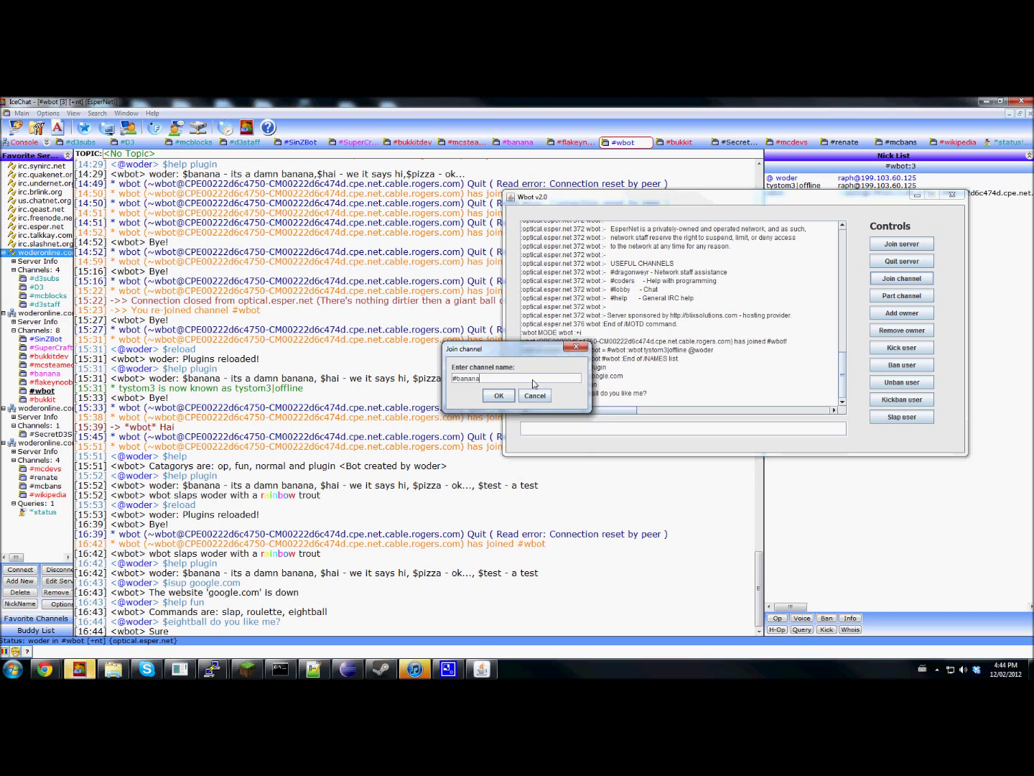
pyautogui.press('Return')
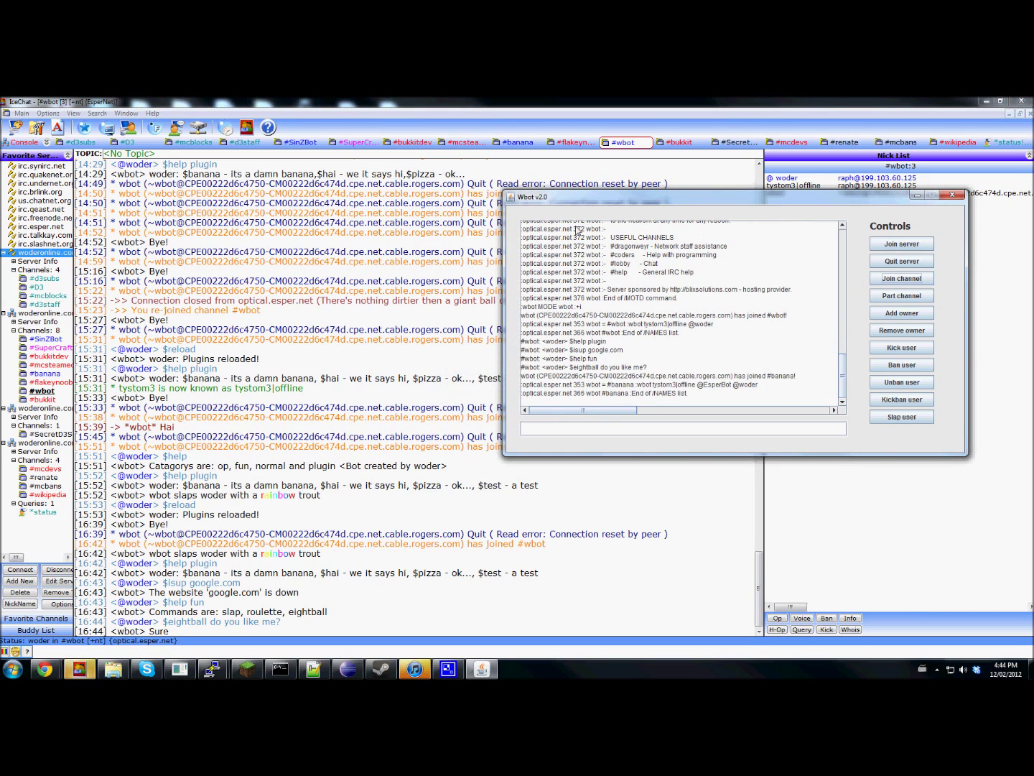
pyautogui.click(521, 144)
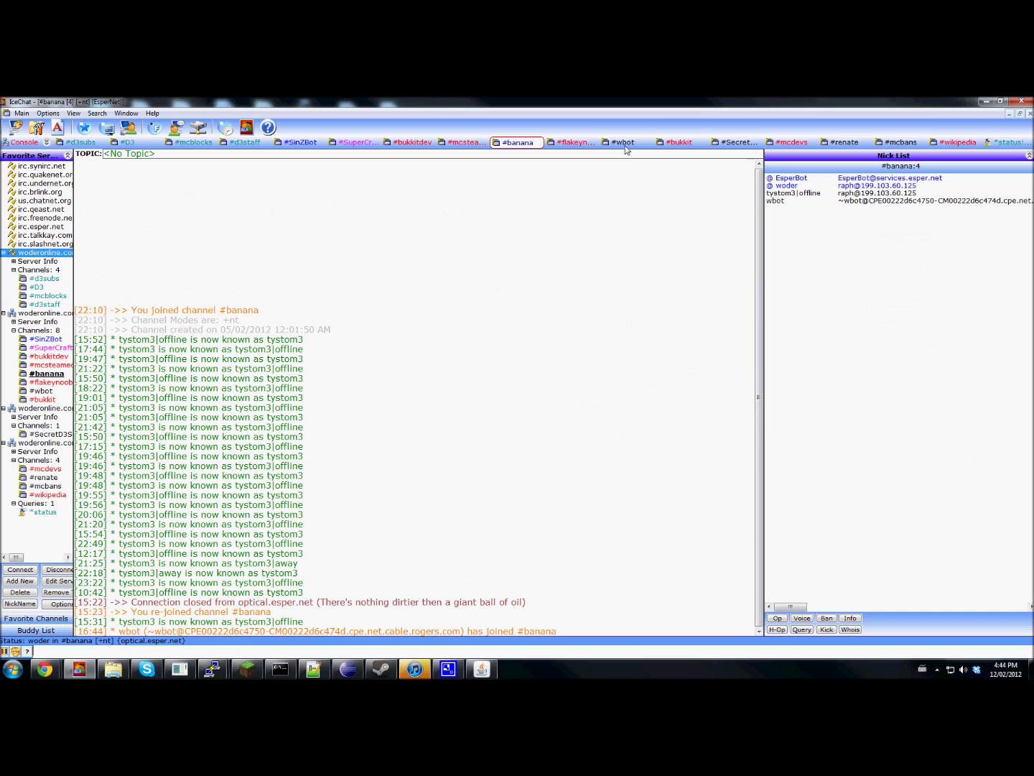
# Step: Have the bot part #banana via the dropdown, then return to the #wbot channel
pyautogui.click(482, 668)
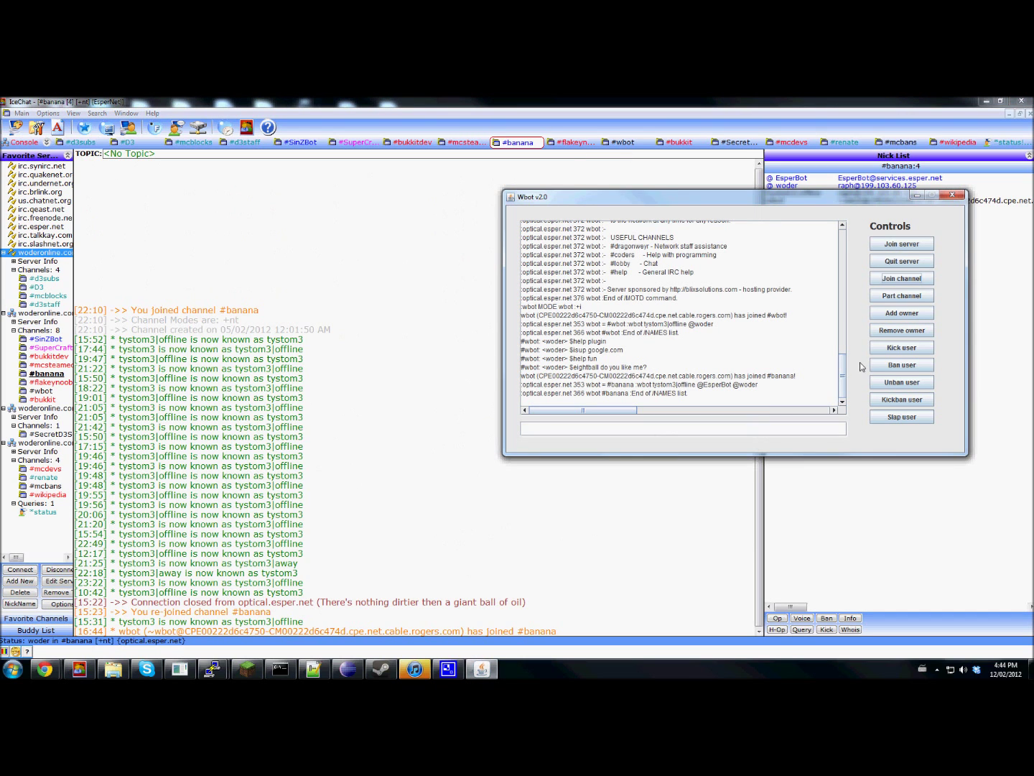
pyautogui.click(899, 301)
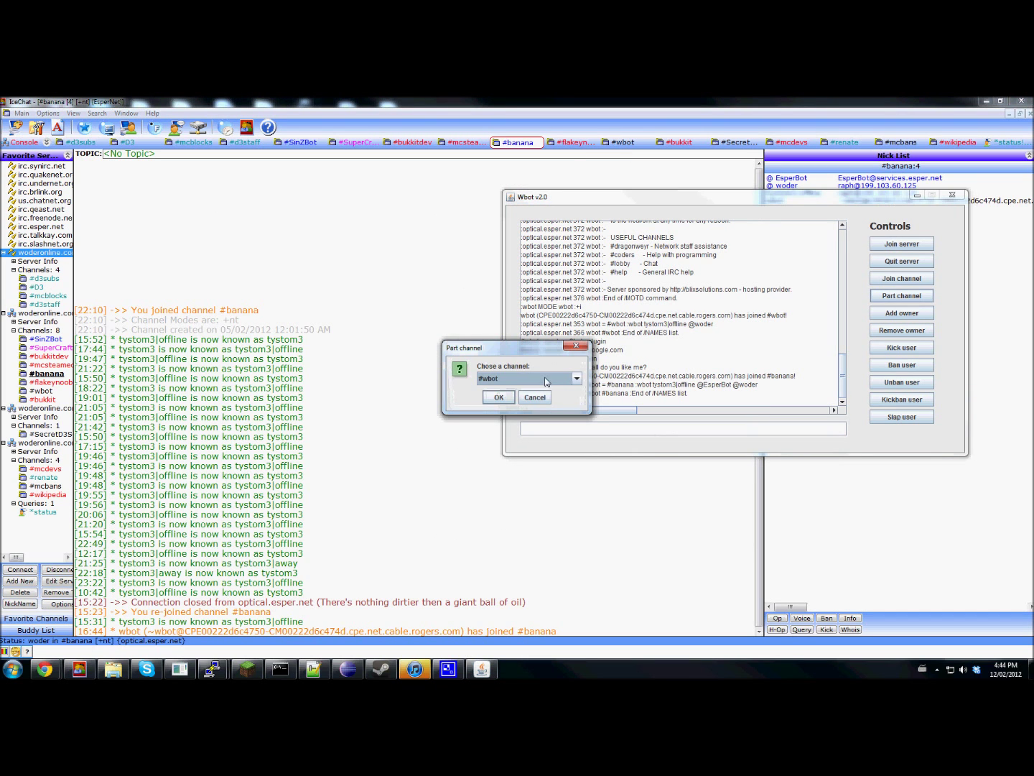
pyautogui.click(548, 379)
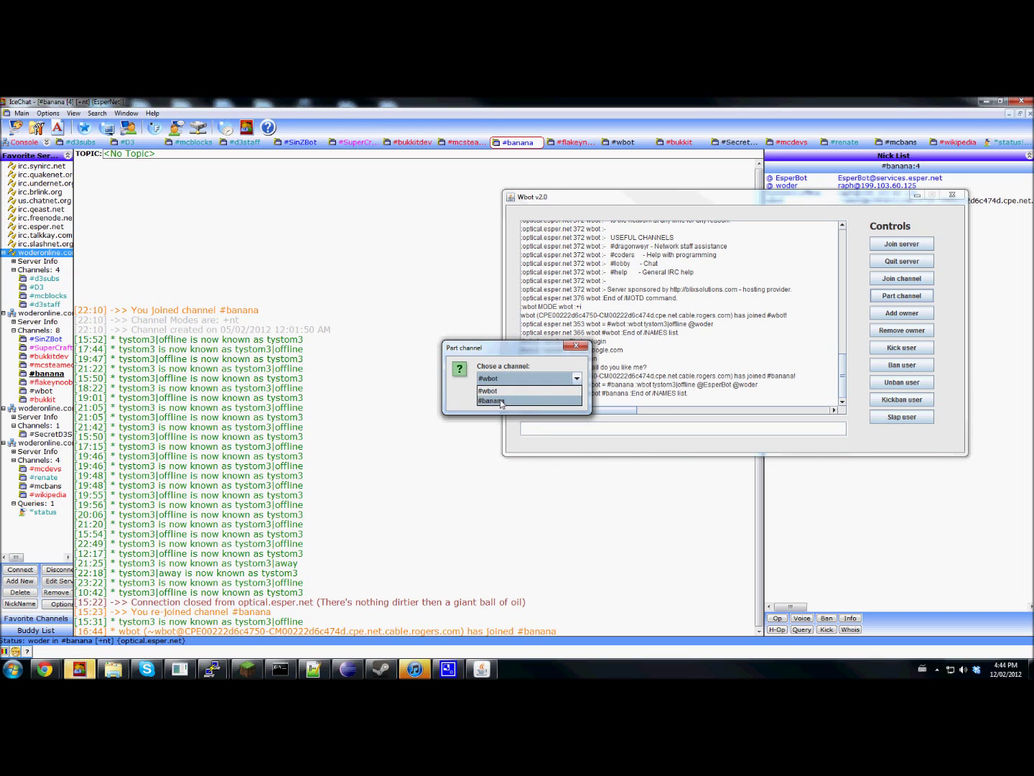
pyautogui.click(494, 400)
pyautogui.click(497, 398)
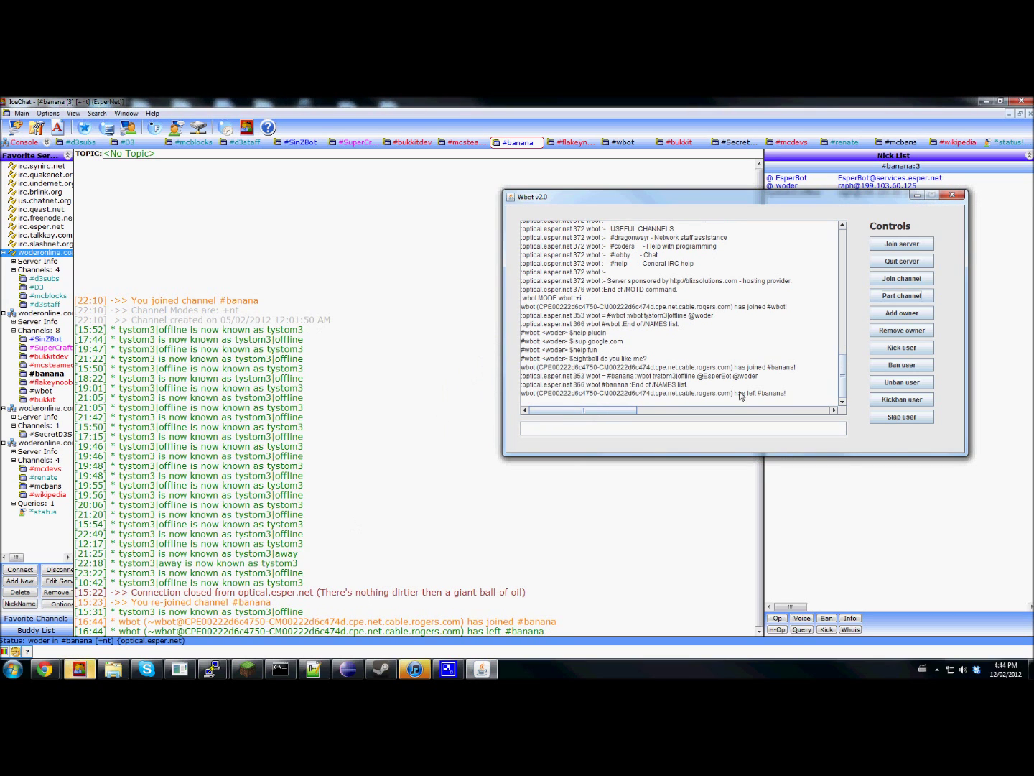
pyautogui.click(559, 146)
pyautogui.click(559, 142)
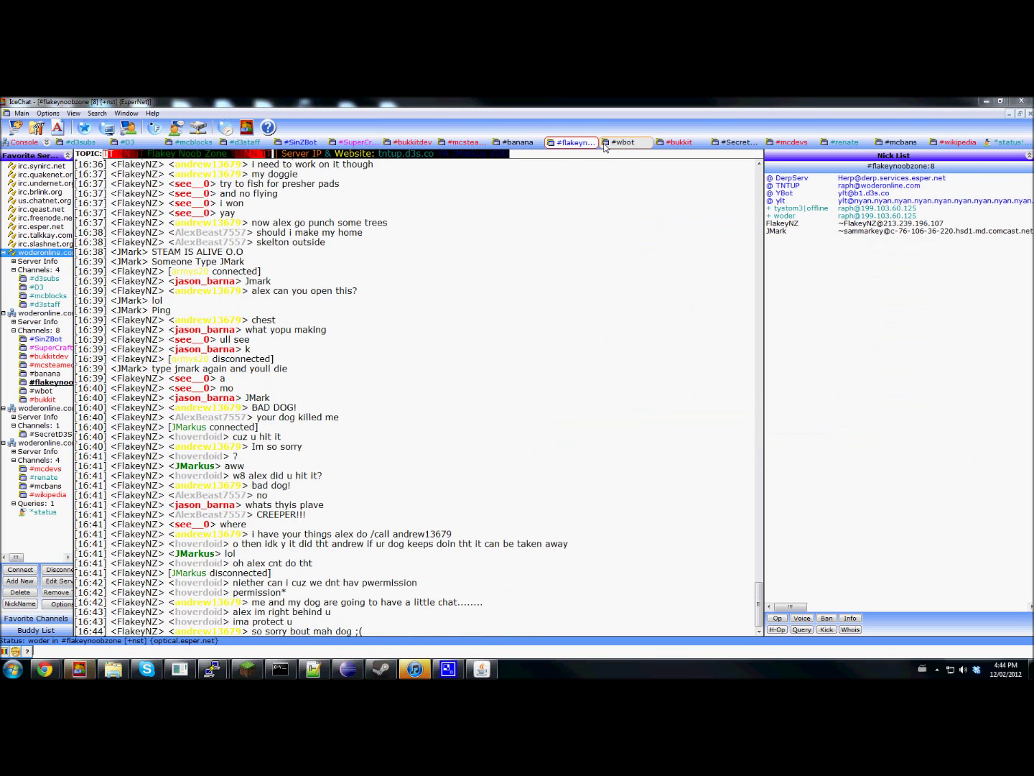
pyautogui.click(622, 142)
pyautogui.click(481, 669)
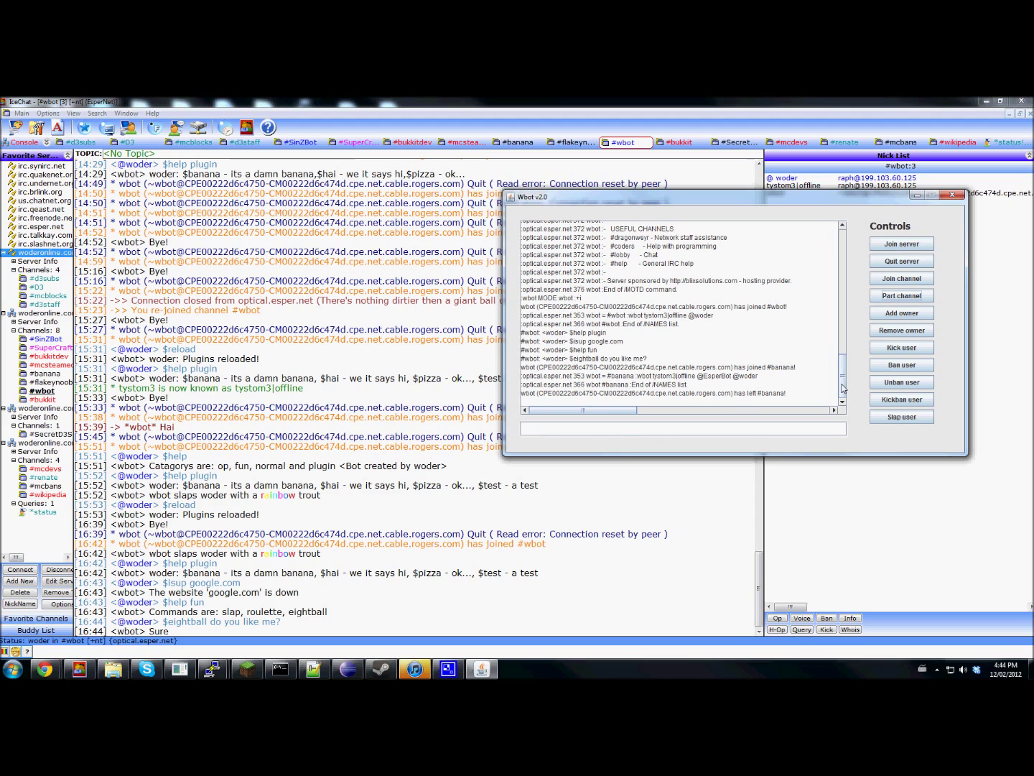
pyautogui.click(917, 352)
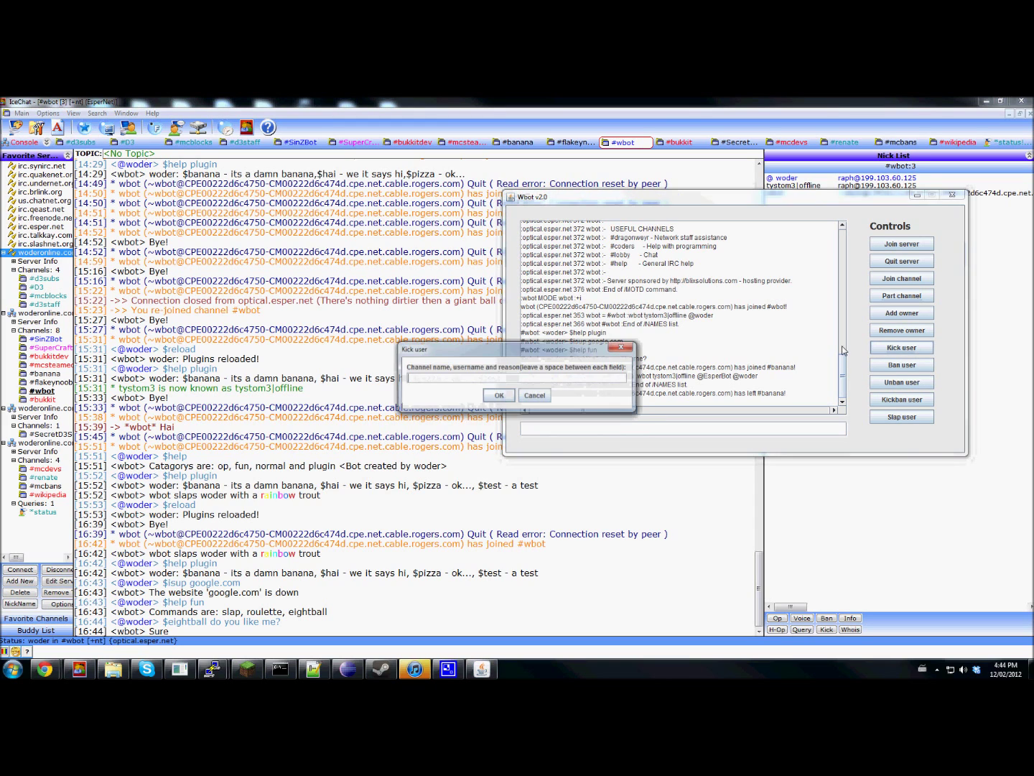
pyautogui.click(535, 397)
pyautogui.click(883, 369)
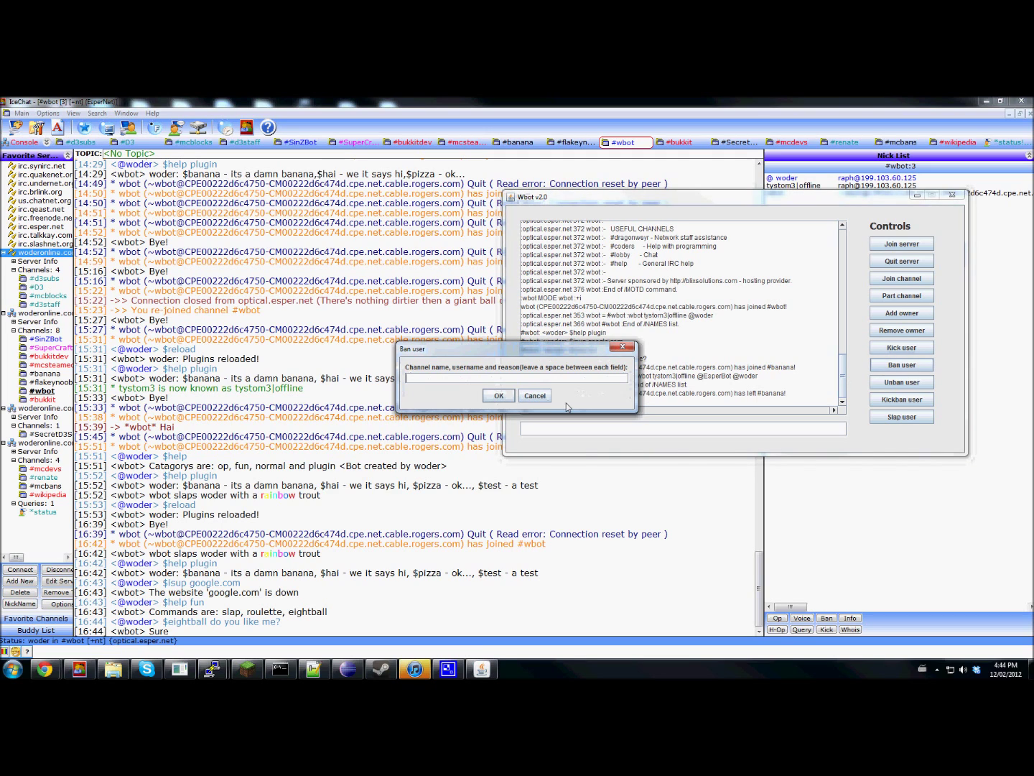
pyautogui.click(533, 396)
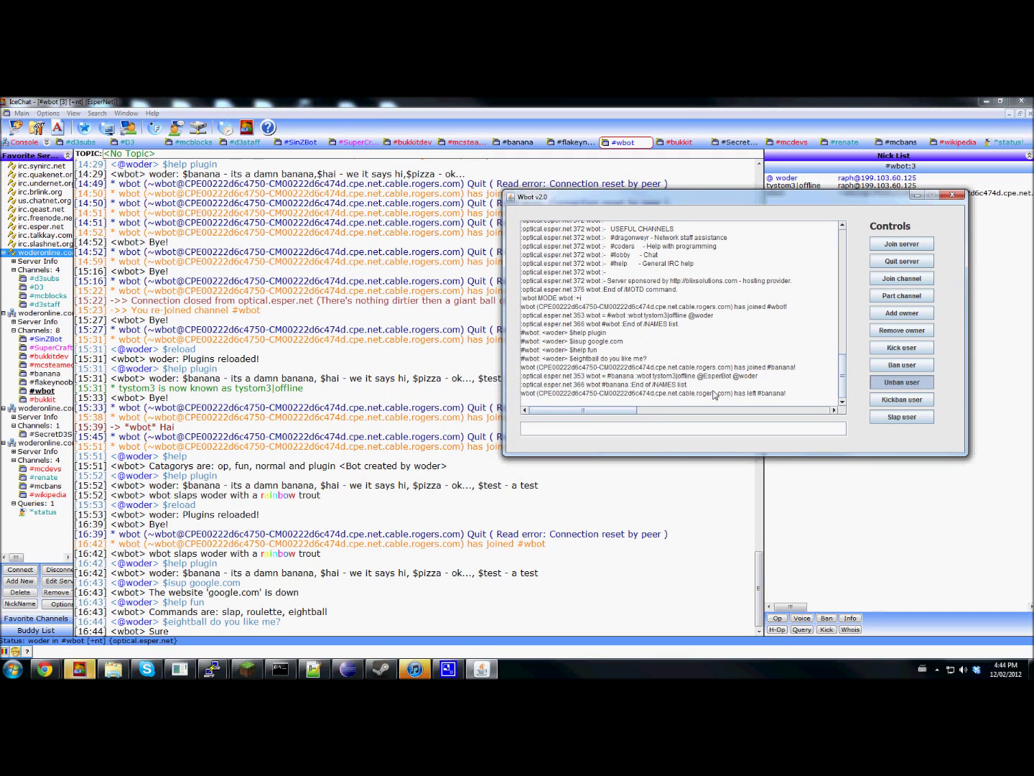
pyautogui.click(896, 385)
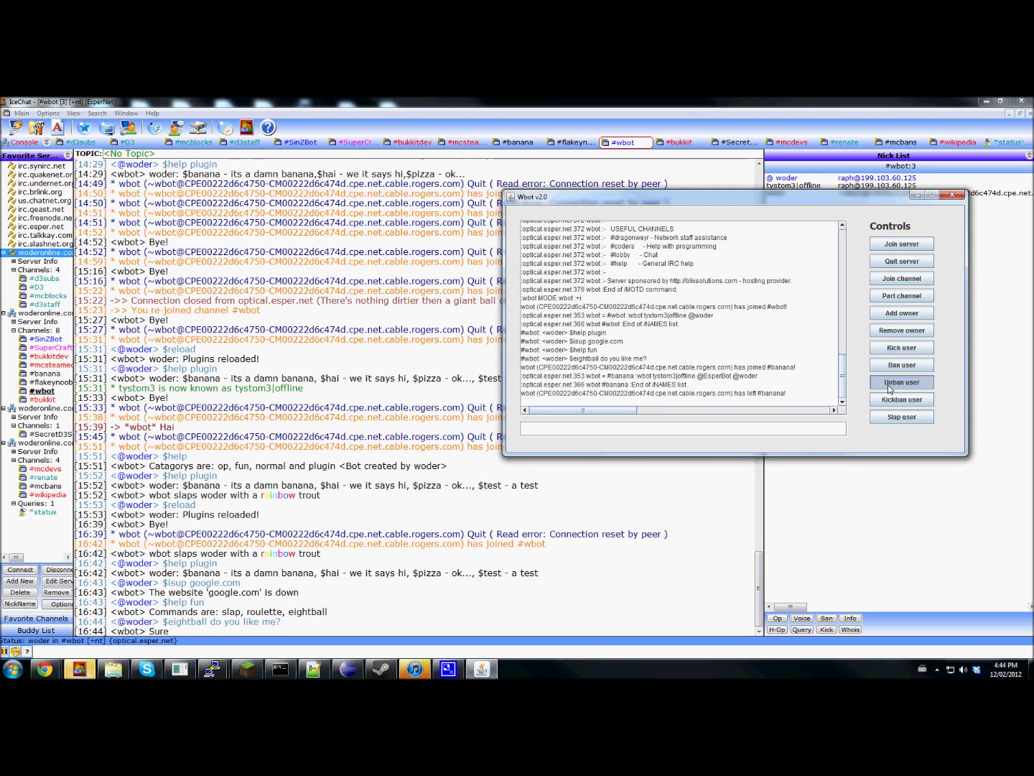
pyautogui.moveTo(676, 197); pyautogui.dragTo(601, 210)
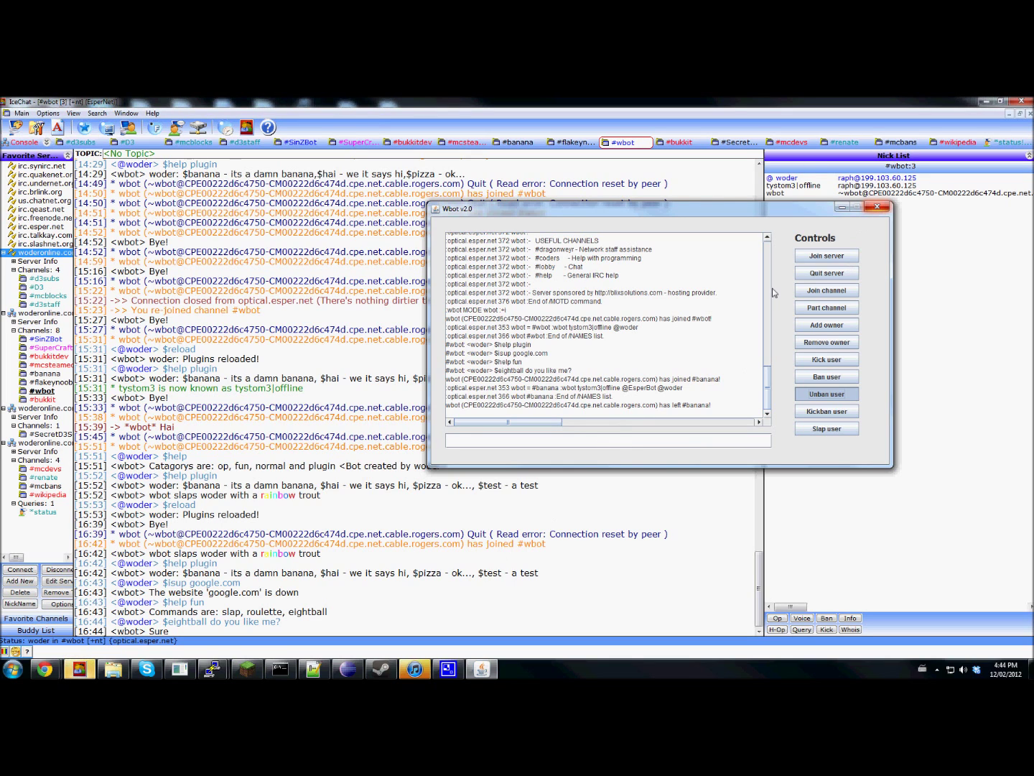
pyautogui.rightClick(481, 669)
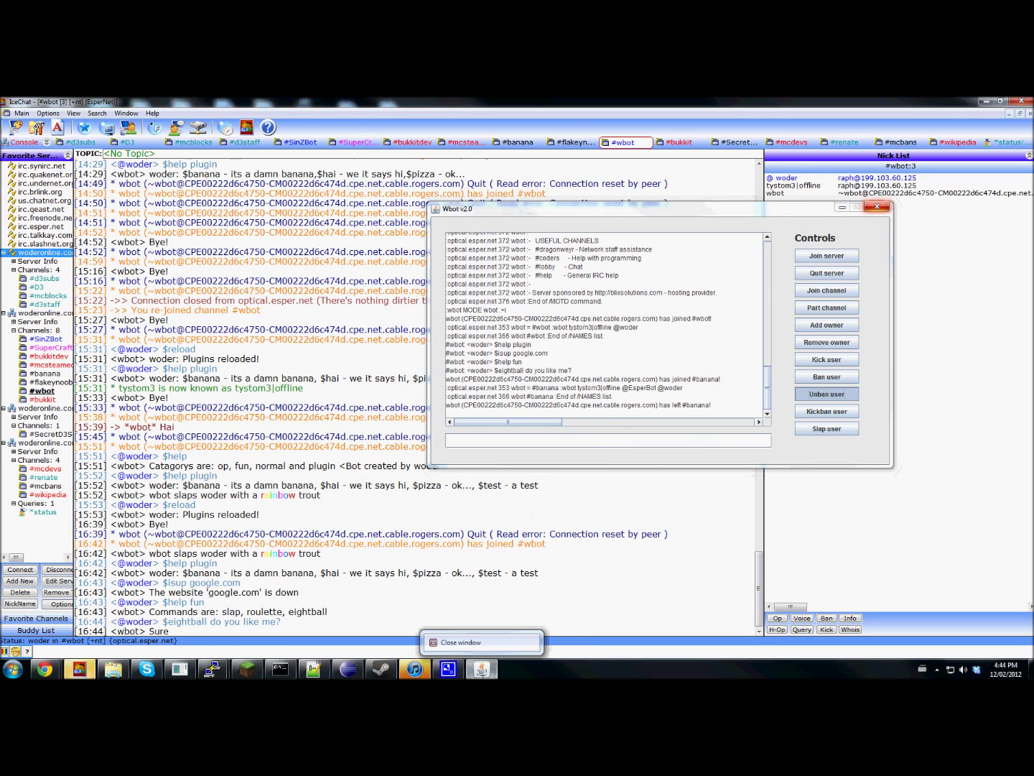
pyautogui.click(485, 642)
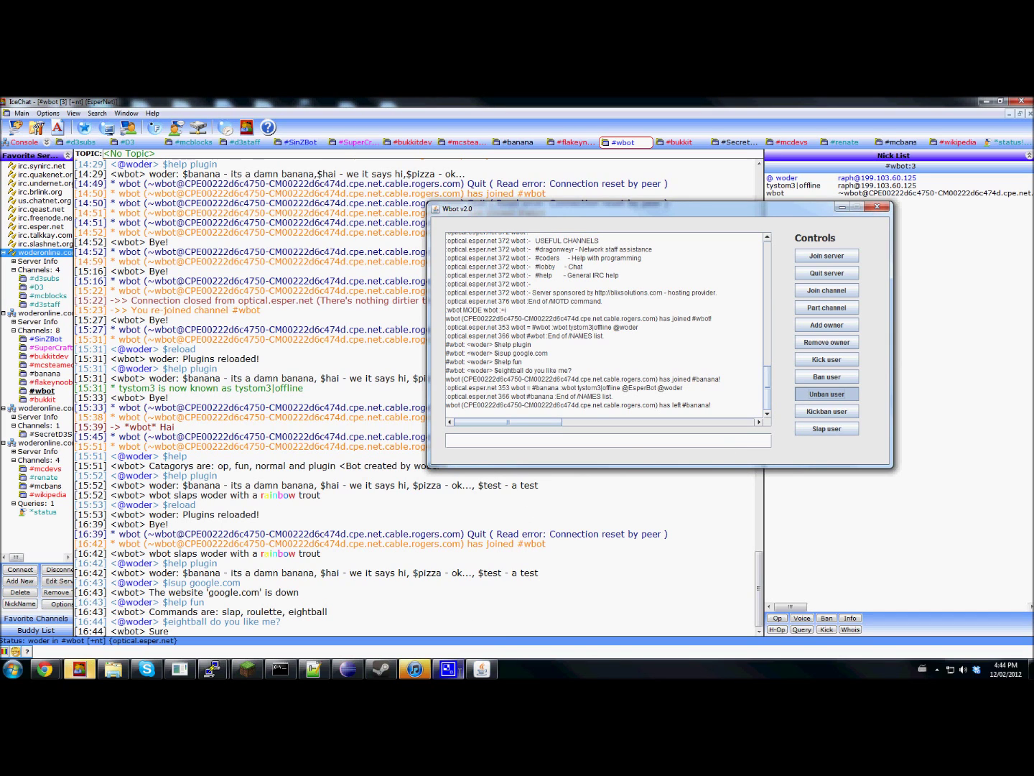
pyautogui.rightClick(482, 670)
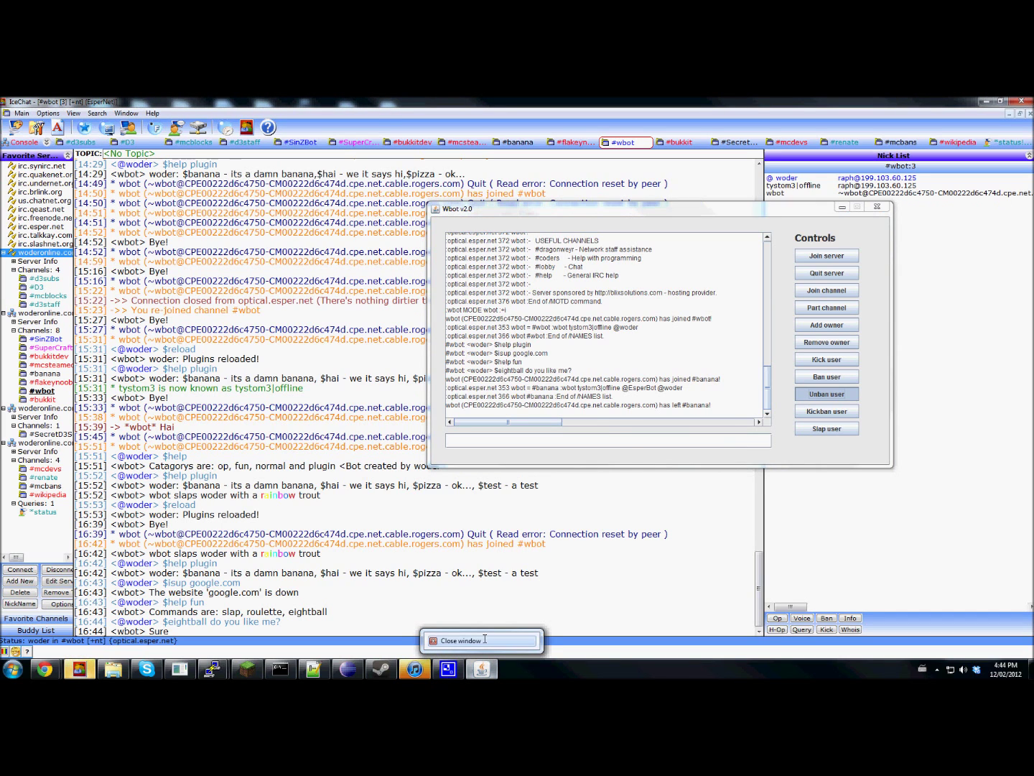
pyautogui.moveTo(564, 213); pyautogui.dragTo(479, 229)
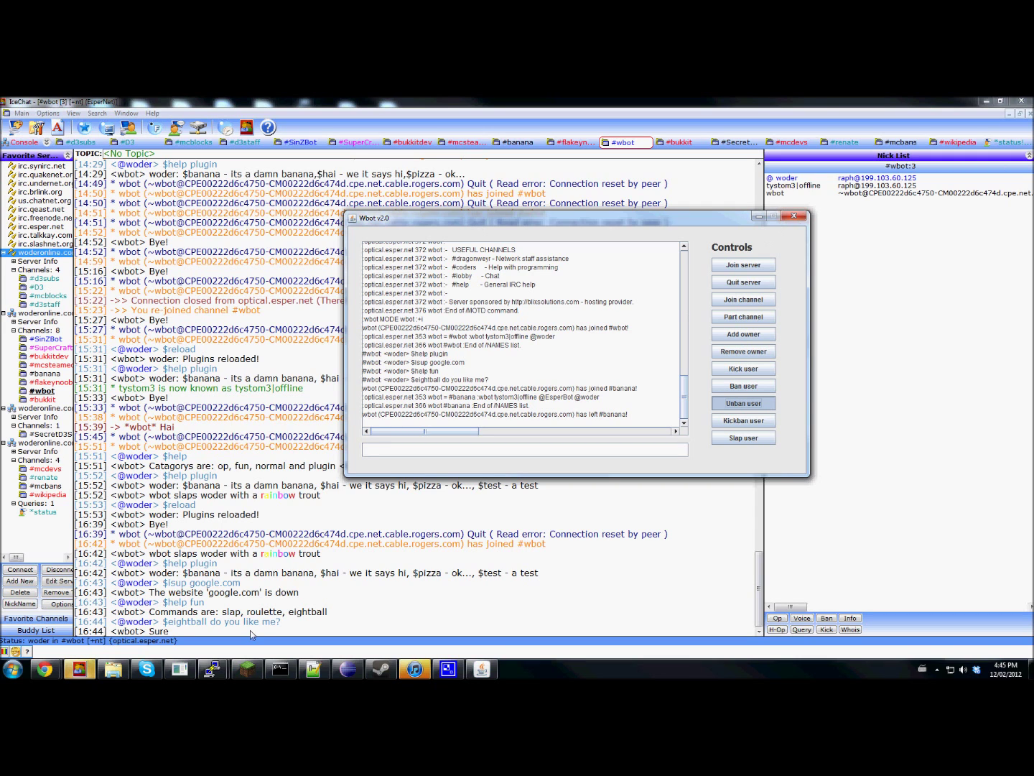
# Step: Open the Ircbot folder, view the plugin scripts, go back, and move the window top-left
pyautogui.click(112, 669)
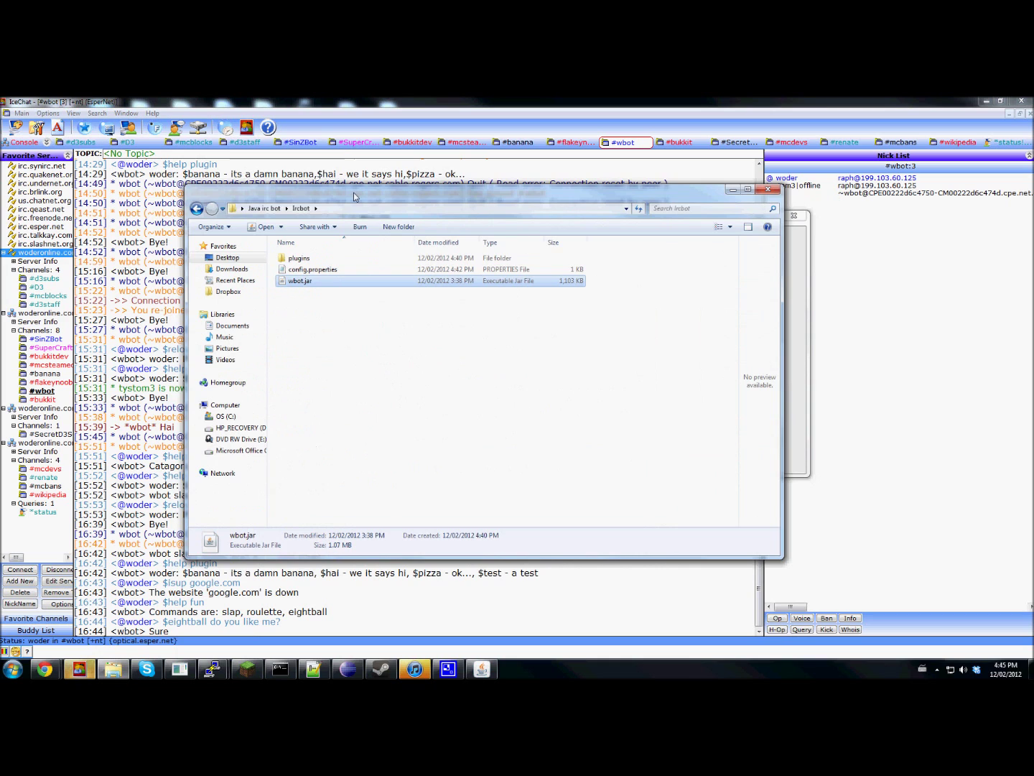
pyautogui.moveTo(353, 193); pyautogui.dragTo(260, 180)
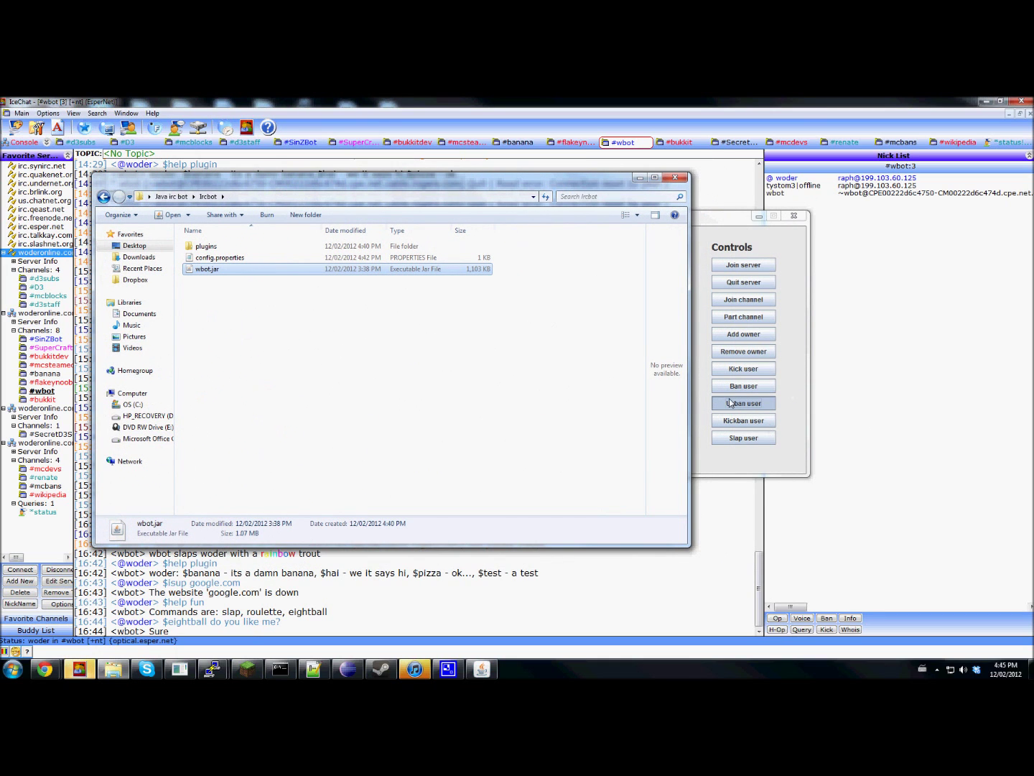
pyautogui.doubleClick(209, 247)
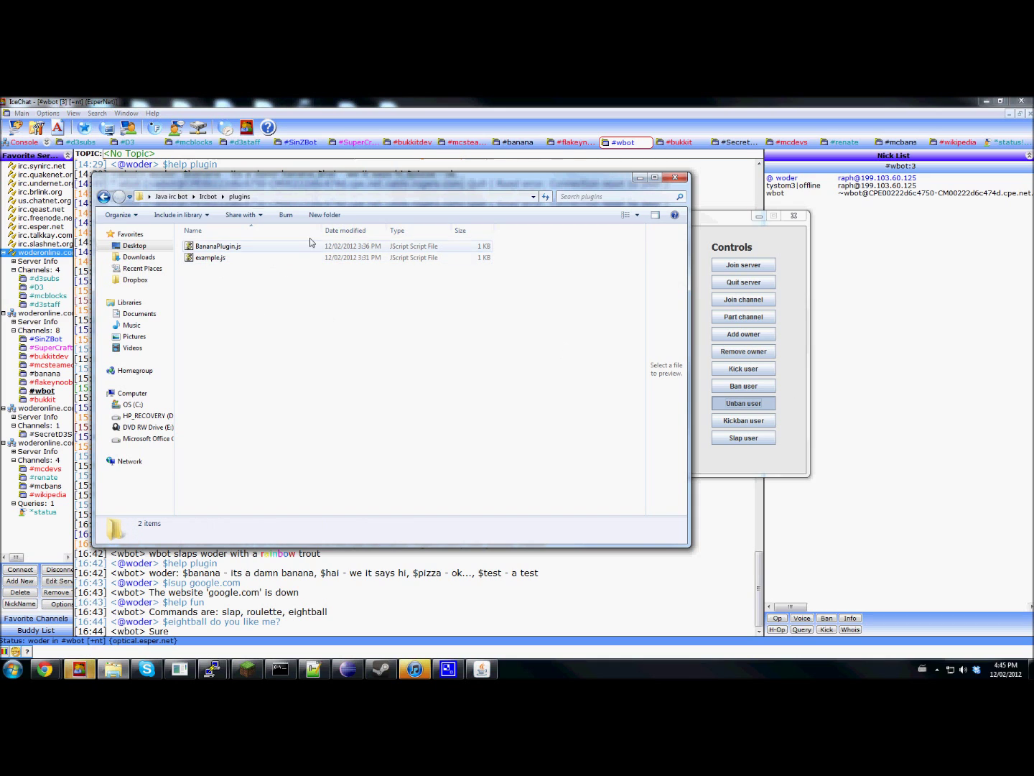
pyautogui.click(208, 197)
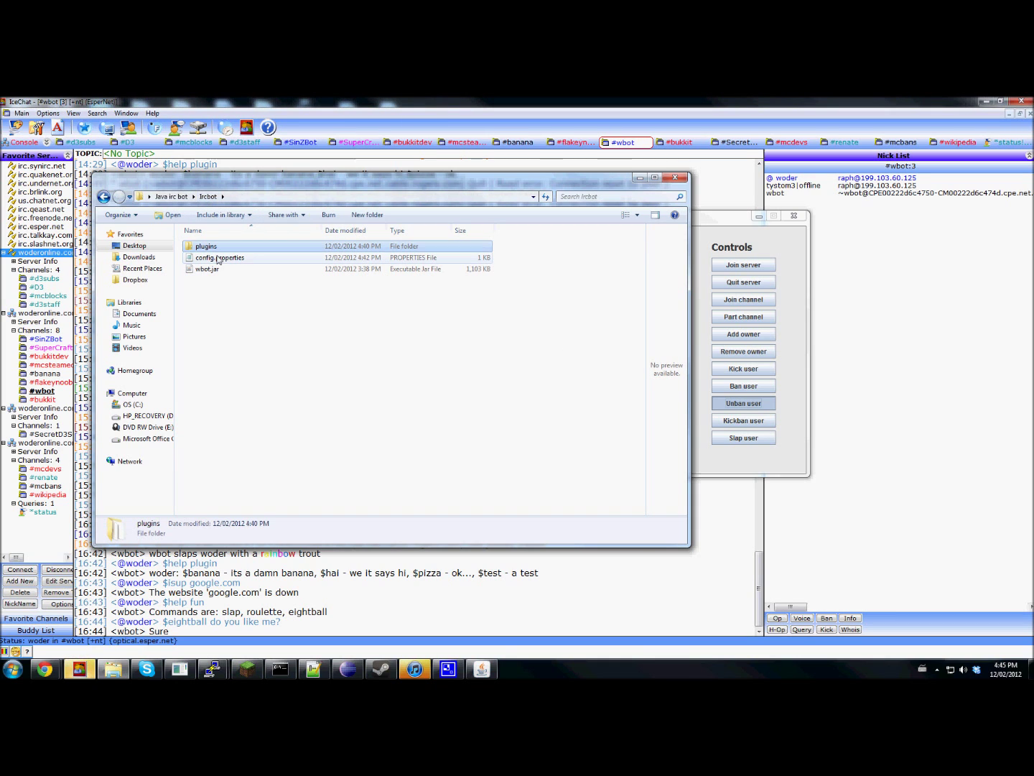
pyautogui.moveTo(323, 178); pyautogui.dragTo(237, 128)
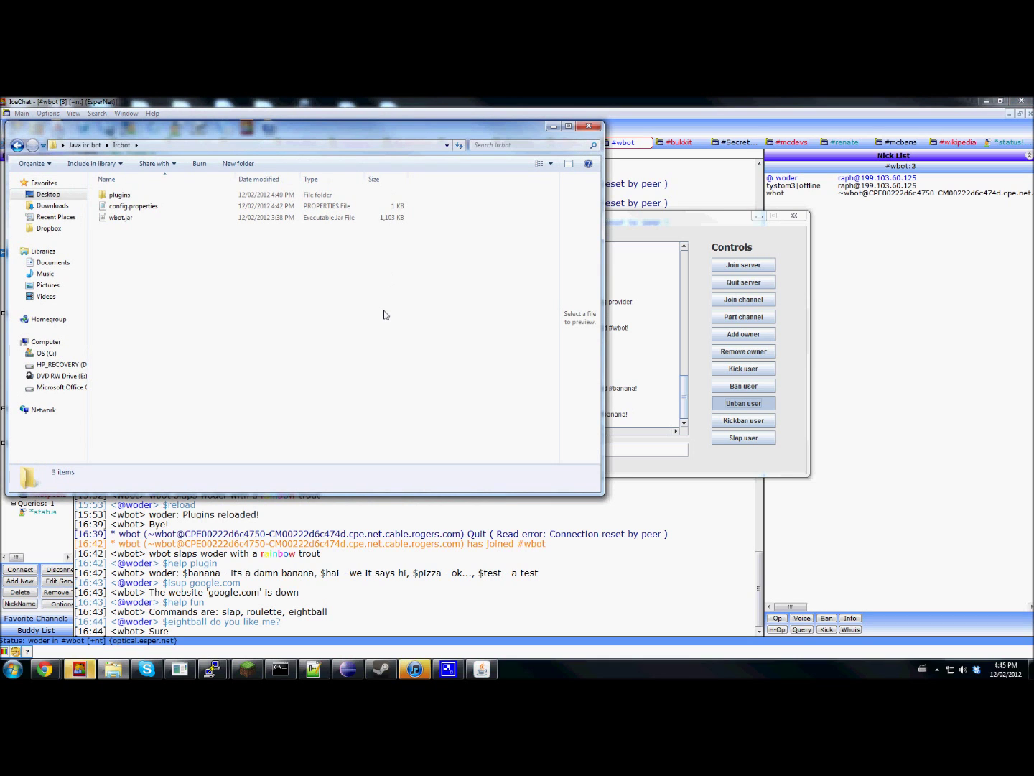